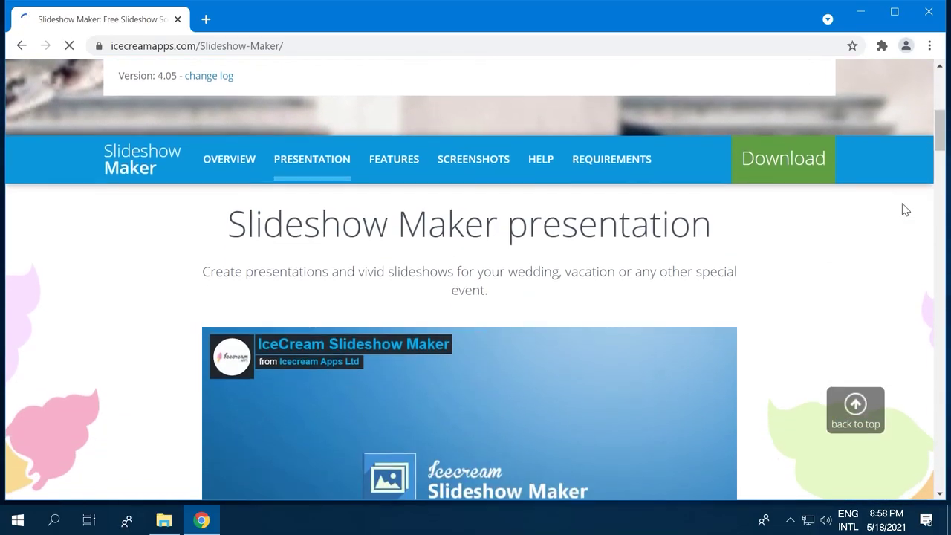
Step: Scroll the Slideshow Maker features list down to the DVD, sharing, 4K and output-format sections
{"action": "scroll", "coordinate": [904, 208], "scroll_direction": "down", "scroll_amount": 2}
{"action": "scroll", "coordinate": [904, 208], "scroll_direction": "down", "scroll_amount": 4}
{"action": "scroll", "coordinate": [904, 209], "scroll_direction": "down", "scroll_amount": 4}
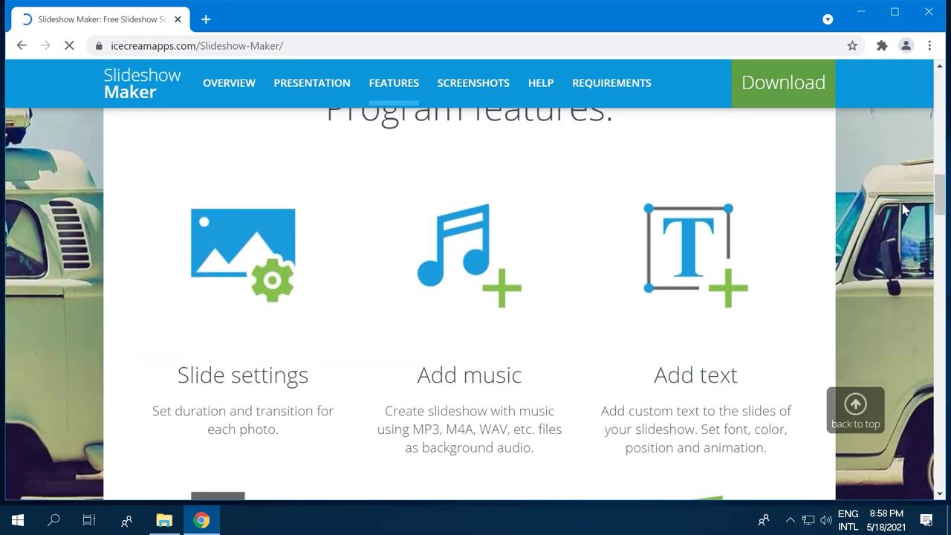
{"action": "scroll", "coordinate": [904, 210], "scroll_direction": "down", "scroll_amount": 3}
{"action": "scroll", "coordinate": [904, 210], "scroll_direction": "down", "scroll_amount": 3}
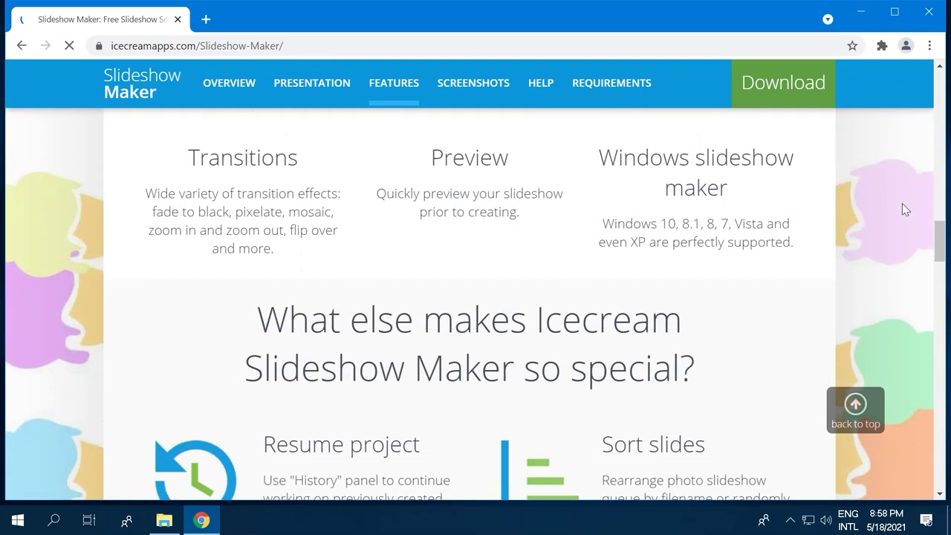
{"action": "scroll", "coordinate": [904, 209], "scroll_direction": "down", "scroll_amount": 1}
{"action": "scroll", "coordinate": [904, 209], "scroll_direction": "down", "scroll_amount": 3}
{"action": "scroll", "coordinate": [905, 210], "scroll_direction": "down", "scroll_amount": 1}
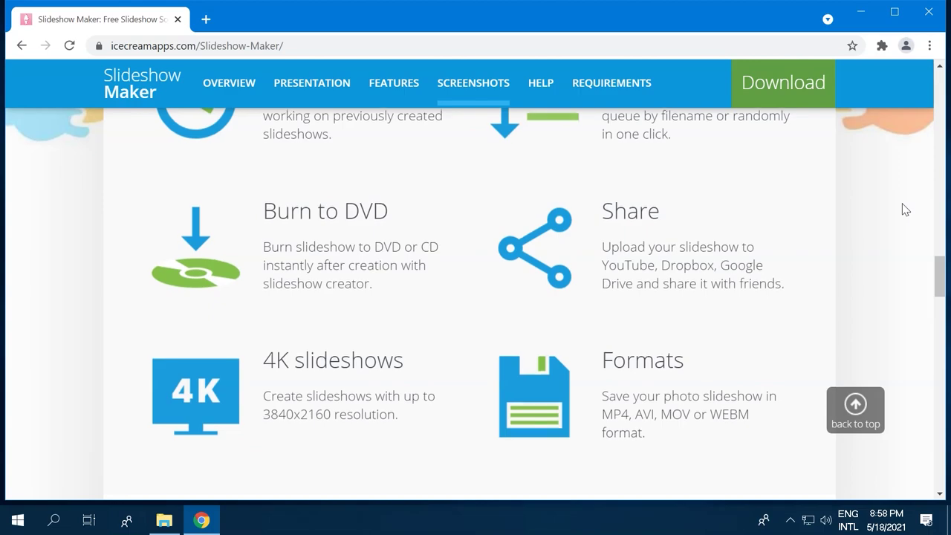
{"action": "scroll", "coordinate": [905, 209], "scroll_direction": "down", "scroll_amount": 3}
{"action": "scroll", "coordinate": [905, 210], "scroll_direction": "down", "scroll_amount": 3}
{"action": "scroll", "coordinate": [906, 209], "scroll_direction": "down", "scroll_amount": 3}
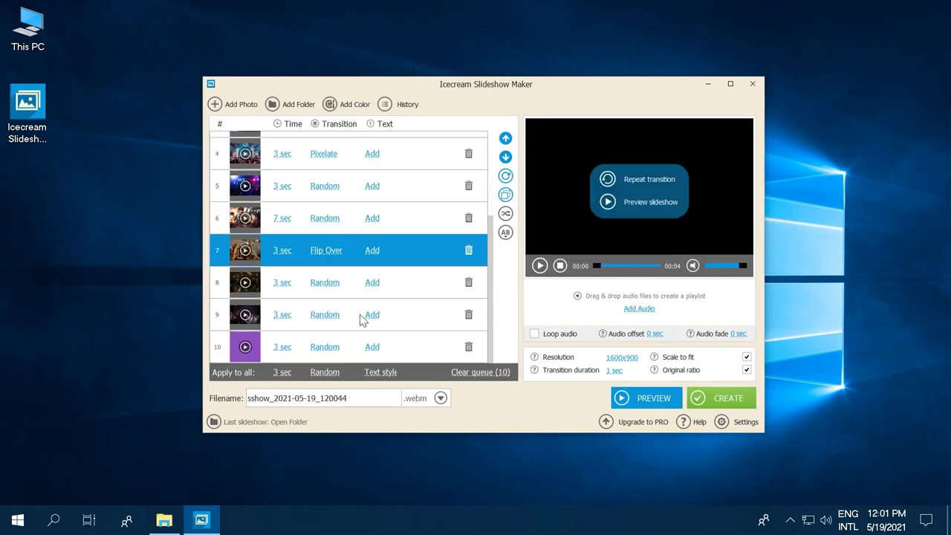
Step: Move the purple Hello! slide to sixth place in the queue
{"action": "left_click_drag", "start_coordinate": [374, 214], "coordinate": [374, 216]}
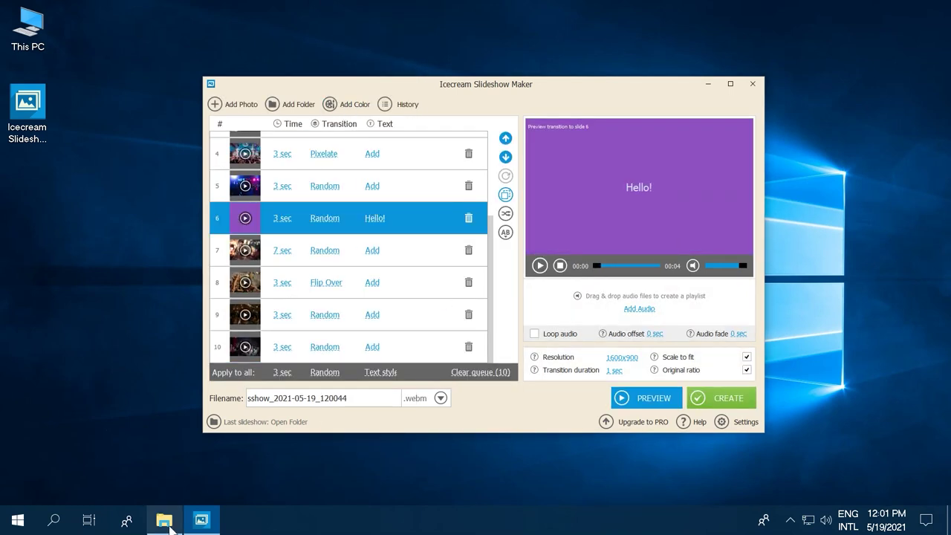
{"action": "left_click", "coordinate": [418, 292]}
{"action": "key", "text": "Down"}
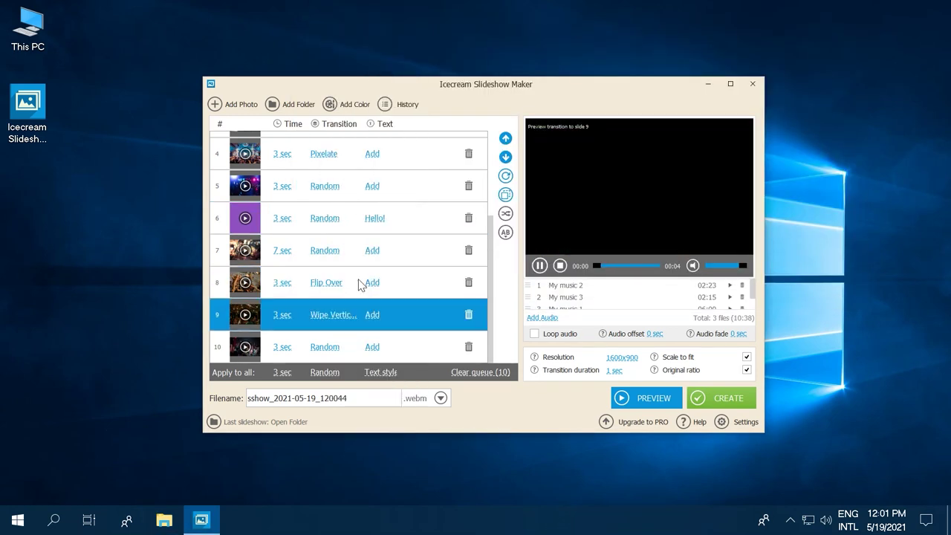
Step: Set the output resolution to 1024x768 and the transition duration to 2 sec
{"action": "left_click", "coordinate": [654, 334]}
{"action": "left_click", "coordinate": [738, 334]}
{"action": "left_click", "coordinate": [622, 357]}
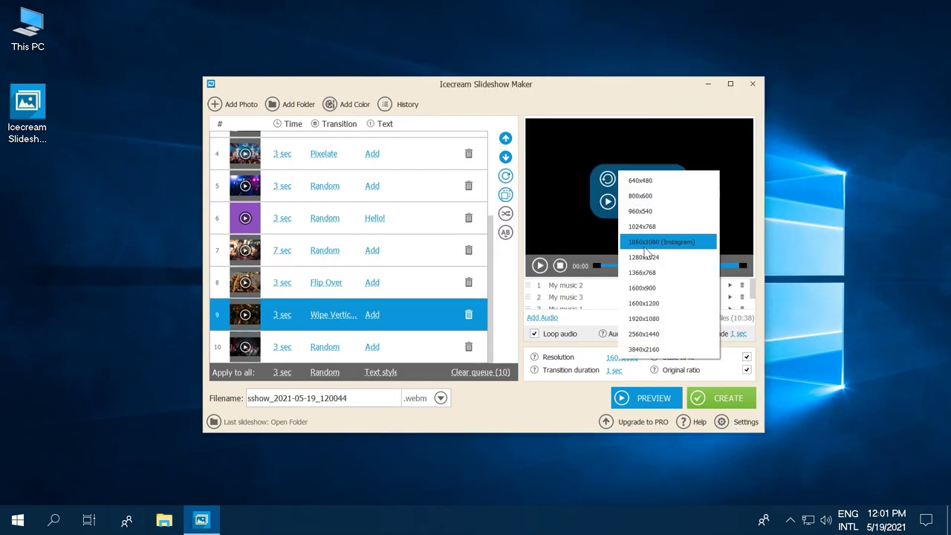
{"action": "left_click", "coordinate": [747, 369]}
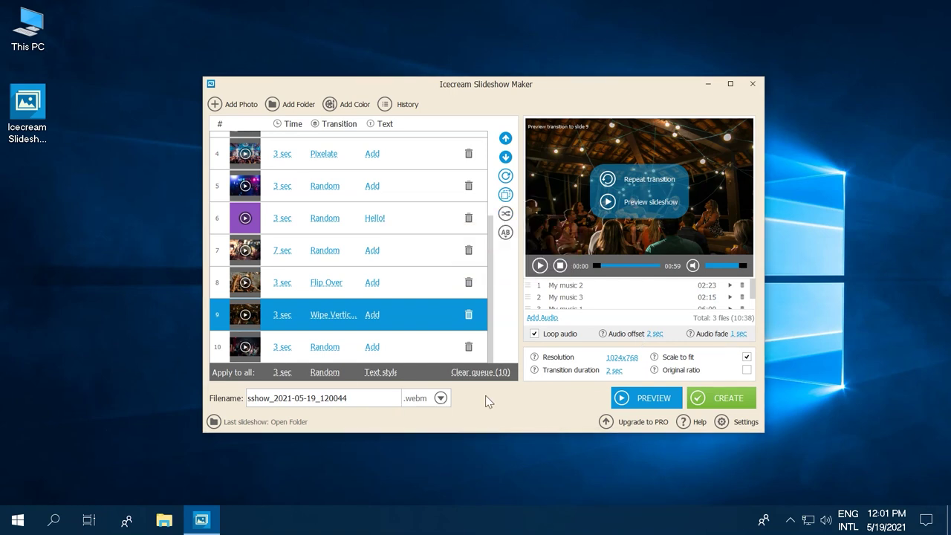
Step: Rename the output file to 'New slideshow' and start rendering
{"action": "left_click", "coordinate": [441, 398]}
{"action": "left_click_drag", "start_coordinate": [356, 397], "coordinate": [232, 390]}
{"action": "type", "text": "New slideshow"}
{"action": "scroll", "coordinate": [410, 185], "scroll_direction": "up", "scroll_amount": 5}
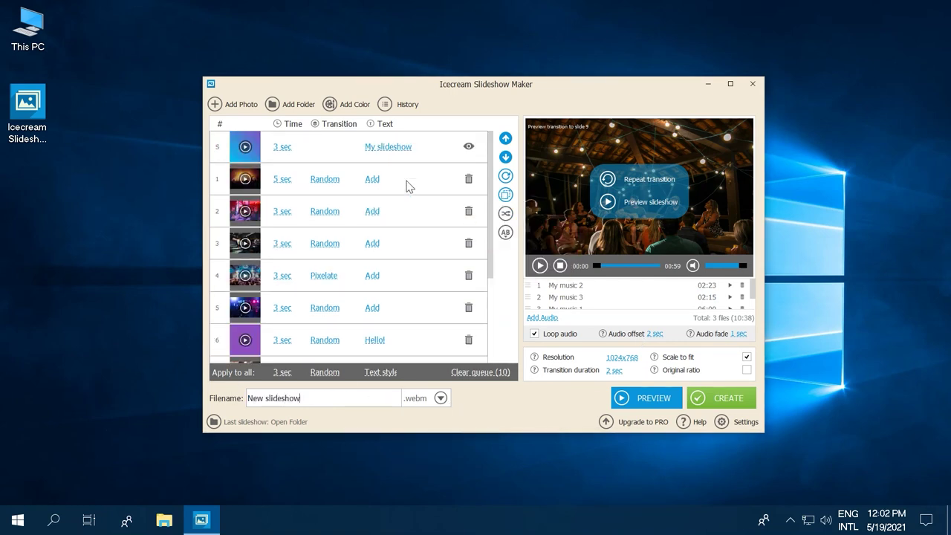
{"action": "left_click", "coordinate": [410, 179]}
{"action": "left_click", "coordinate": [710, 400]}
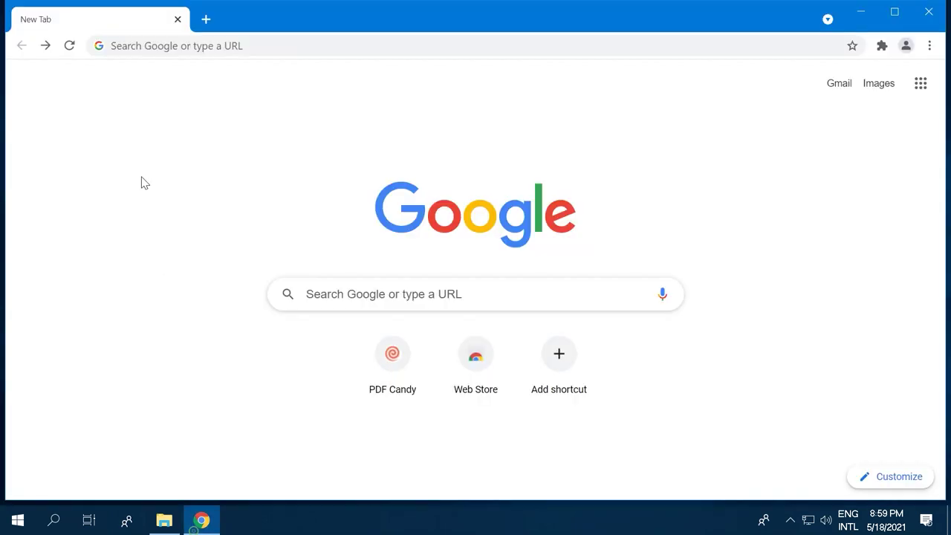
Step: Load icecreamapps.com in Chrome and navigate to the Slideshow Maker download page
{"action": "left_click", "coordinate": [124, 46]}
{"action": "type", "text": "icecreamapps"}
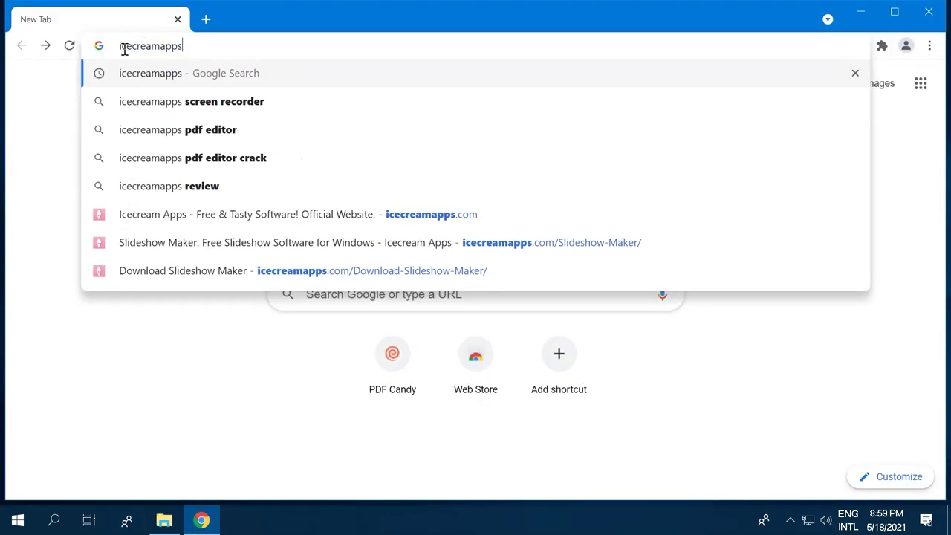
{"action": "key", "text": "Return"}
{"action": "scroll", "coordinate": [338, 254], "scroll_direction": "down", "scroll_amount": 3}
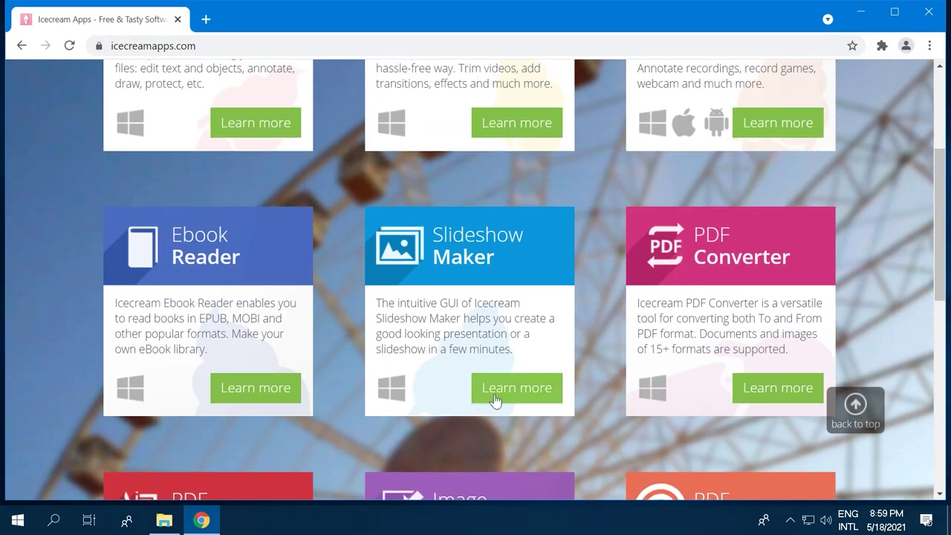
{"action": "left_click", "coordinate": [495, 399]}
{"action": "left_click", "coordinate": [182, 409]}
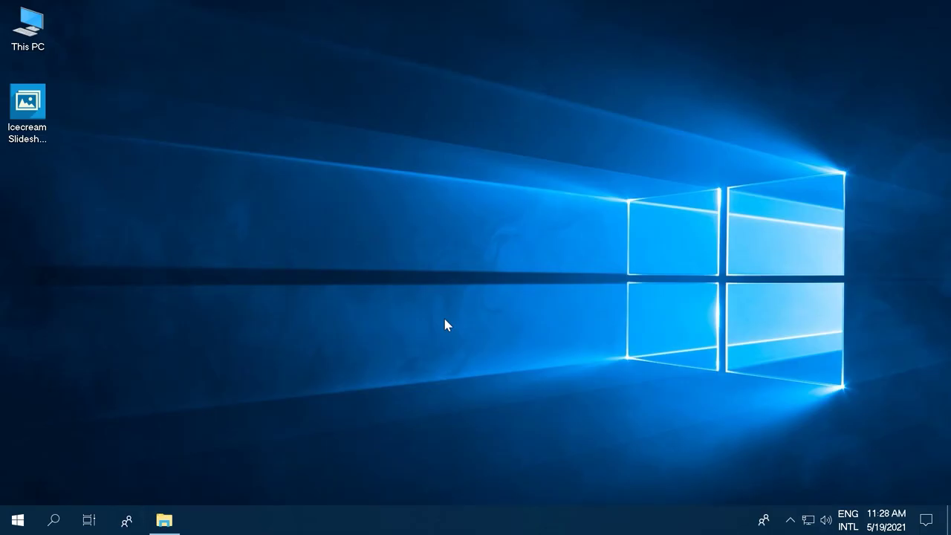
Step: Launch Slideshow Maker and drag My Photo 1–9 into it from Explorer
{"action": "double_click", "coordinate": [29, 104]}
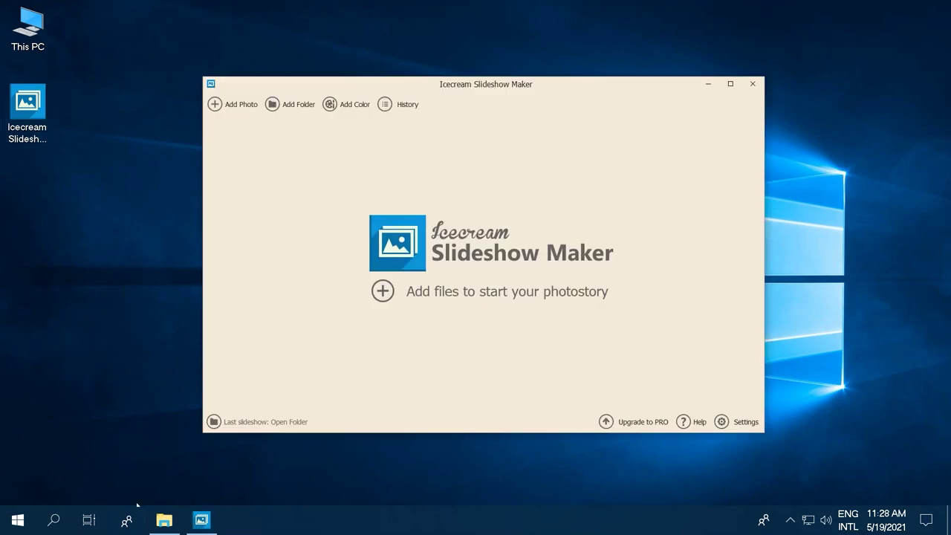
{"action": "left_click", "coordinate": [163, 520]}
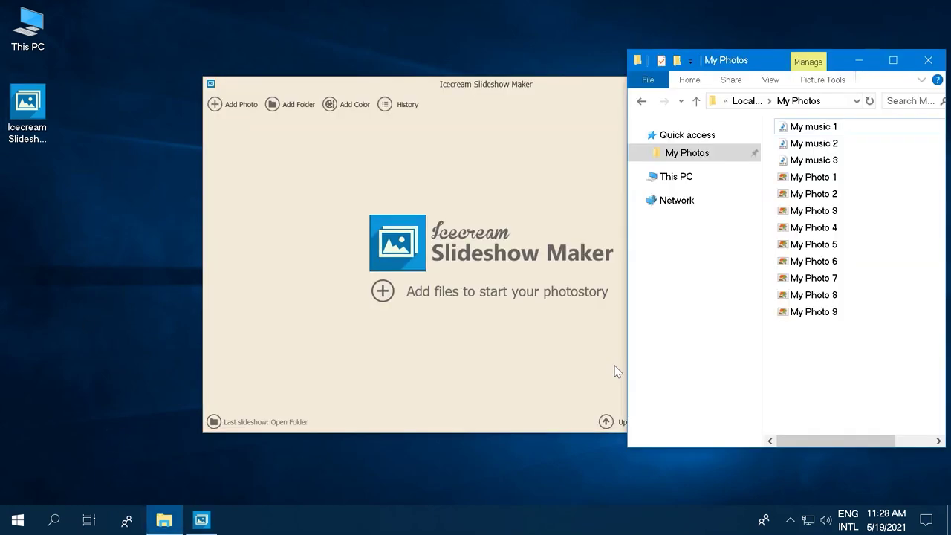
{"action": "left_click", "coordinate": [814, 312], "text": "shift"}
{"action": "left_click_drag", "start_coordinate": [803, 312], "coordinate": [529, 301]}
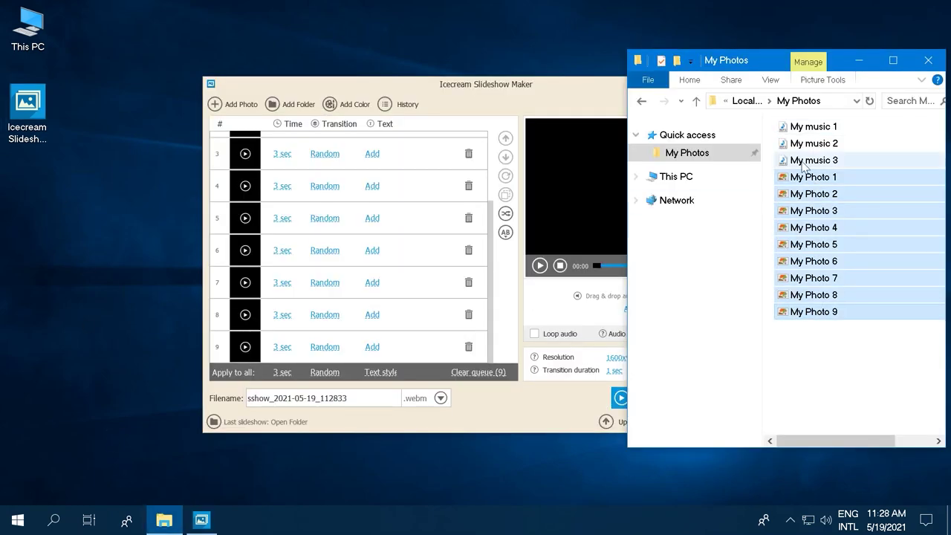
Step: Add My music 1–3 as the playlist, close Explorer and start rendering
{"action": "left_click", "coordinate": [817, 130]}
{"action": "left_click", "coordinate": [809, 162], "text": "shift"}
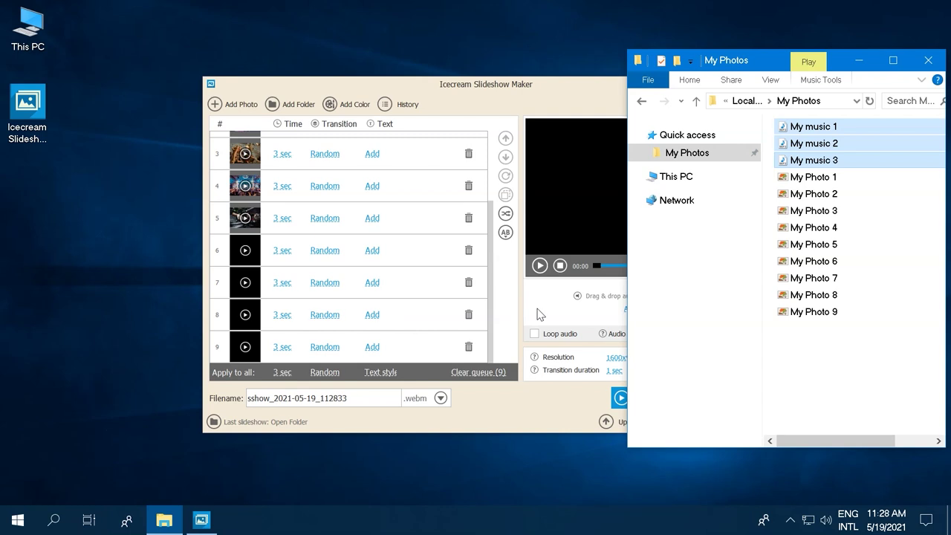
{"action": "left_click", "coordinate": [933, 65]}
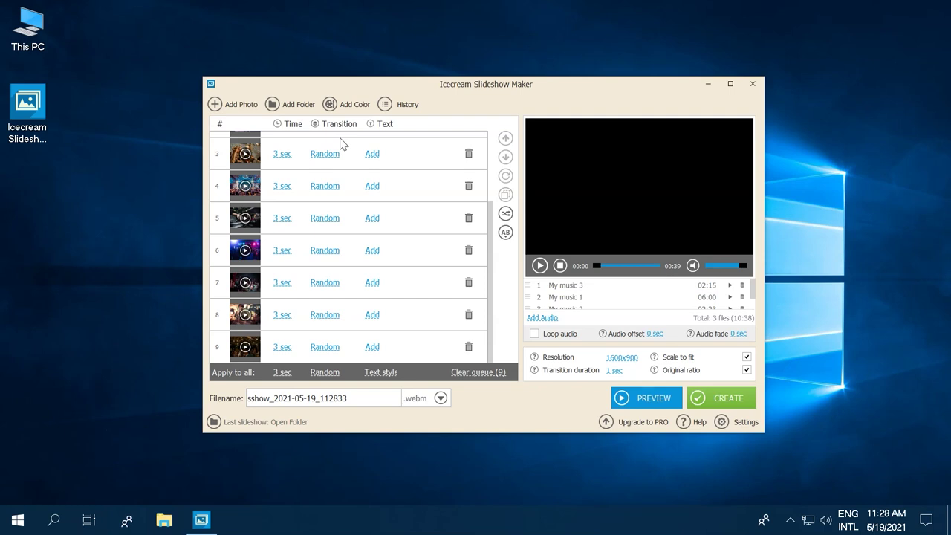
{"action": "left_click", "coordinate": [732, 401]}
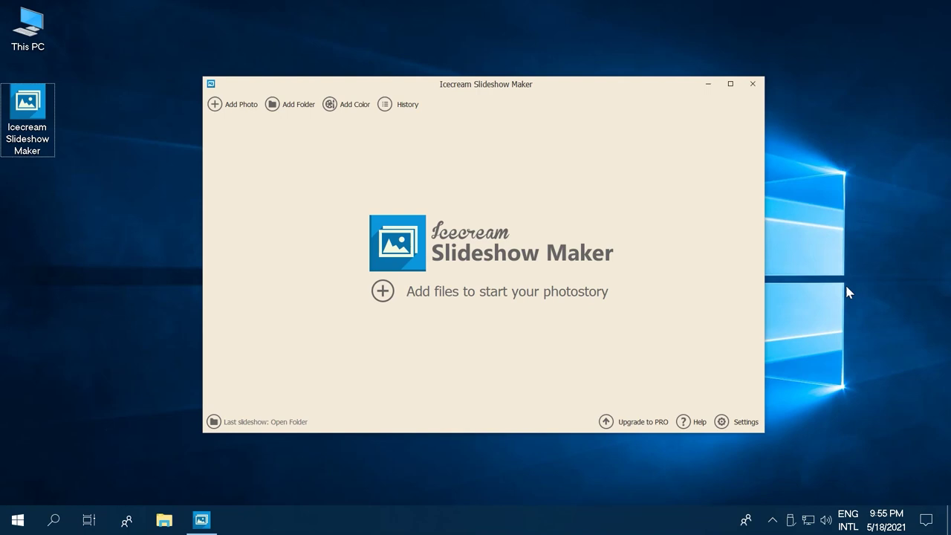
Step: Add My Photo 1 to the slideshow on its own
{"action": "left_click", "coordinate": [233, 107]}
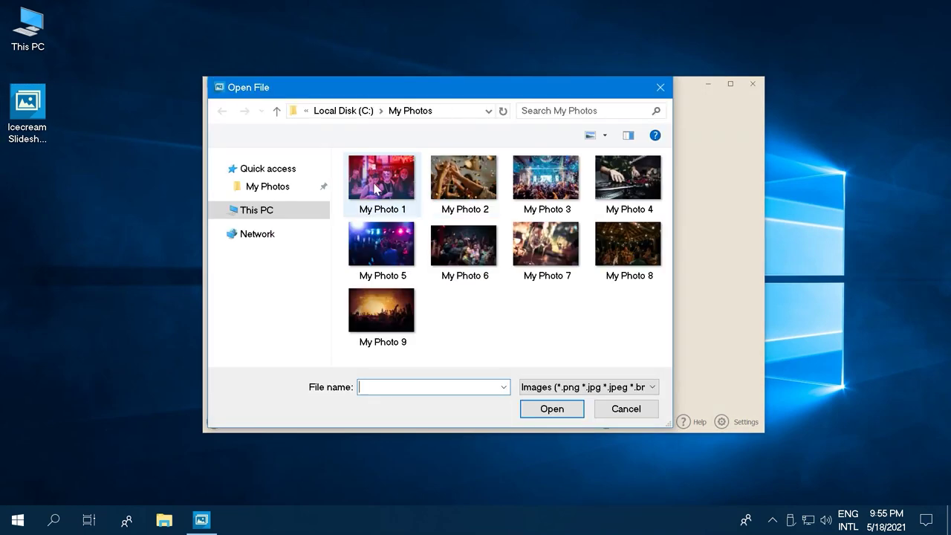
{"action": "left_click", "coordinate": [375, 190]}
{"action": "left_click", "coordinate": [550, 406]}
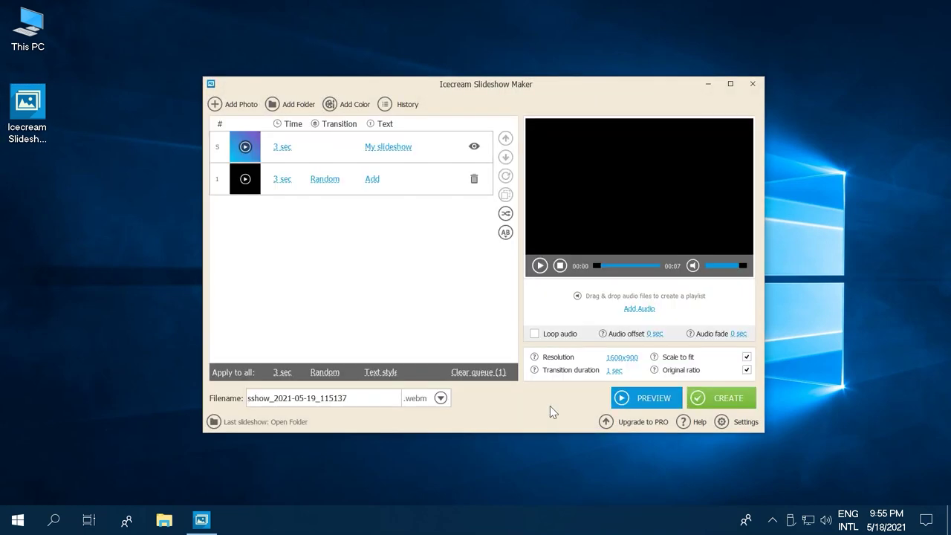
Step: Add the whole My Photos folder to the queue
{"action": "left_click", "coordinate": [290, 97]}
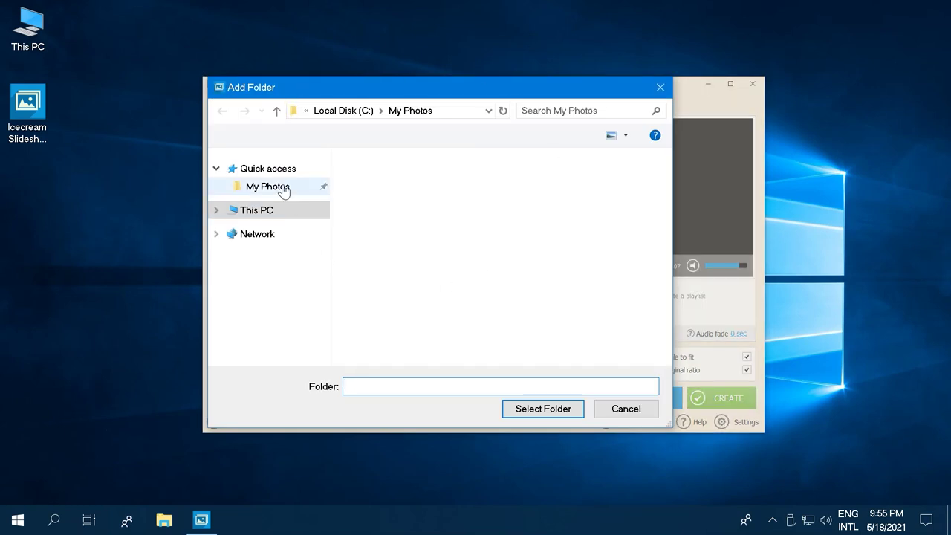
{"action": "left_click", "coordinate": [283, 189]}
{"action": "left_click", "coordinate": [537, 408]}
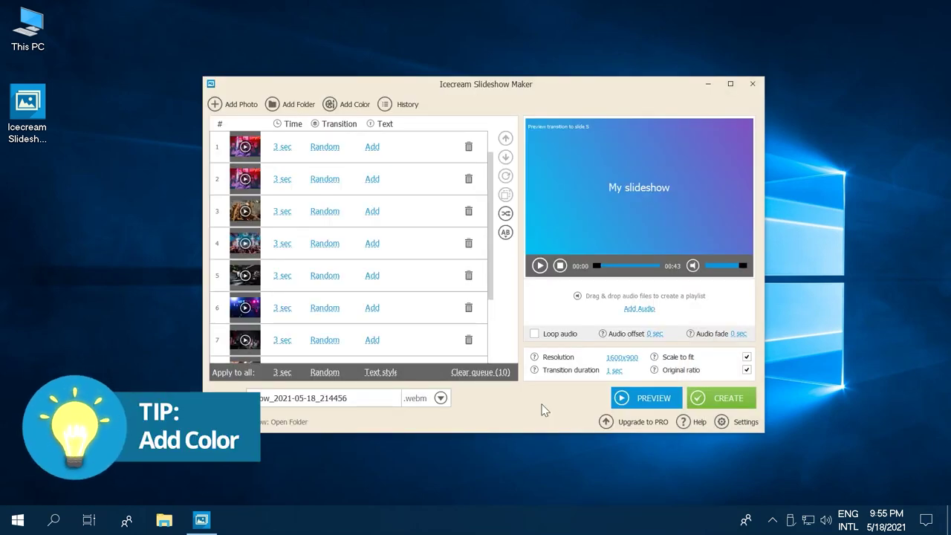
Step: Add a blue colour slide captioned 'Hello!' and move it up to eighth place
{"action": "left_click", "coordinate": [349, 105]}
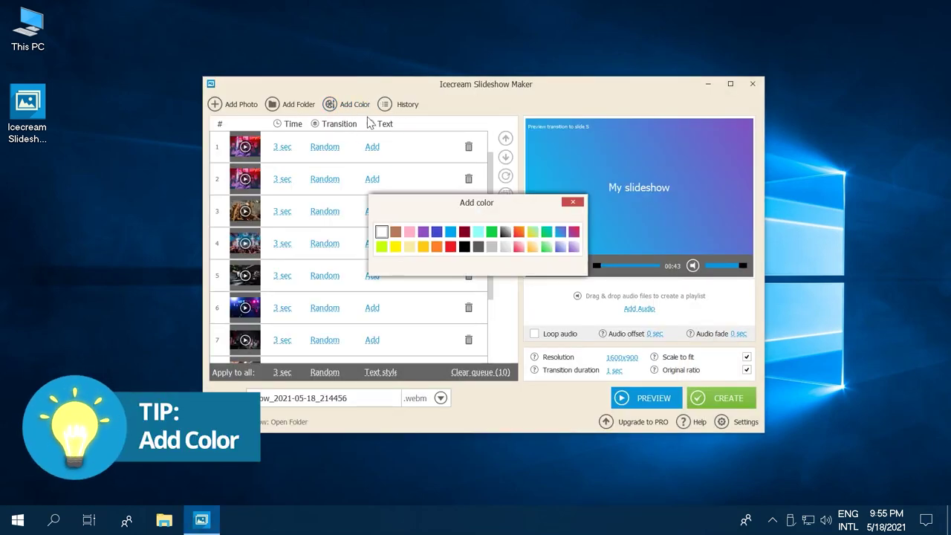
{"action": "left_click", "coordinate": [455, 230]}
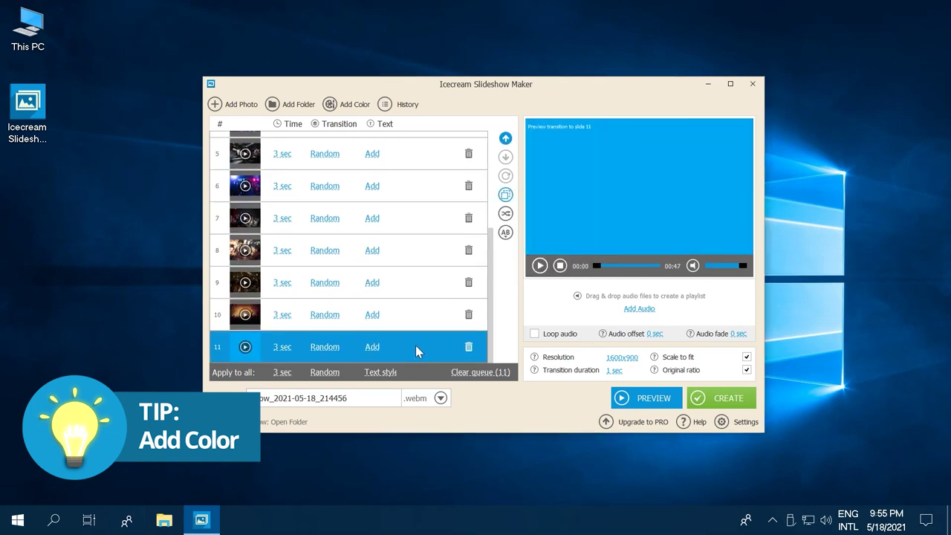
{"action": "left_click", "coordinate": [373, 347]}
{"action": "type", "text": "Hello!"}
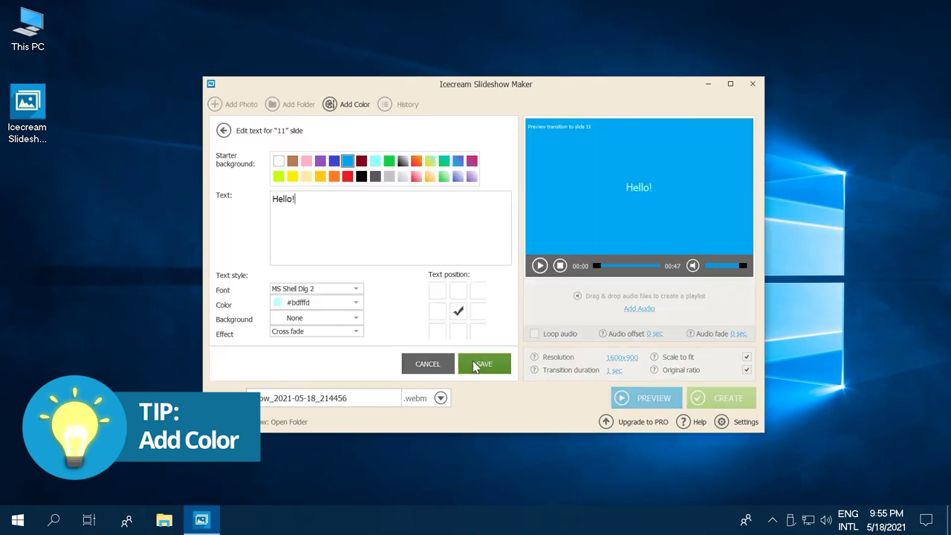
{"action": "left_click", "coordinate": [482, 364]}
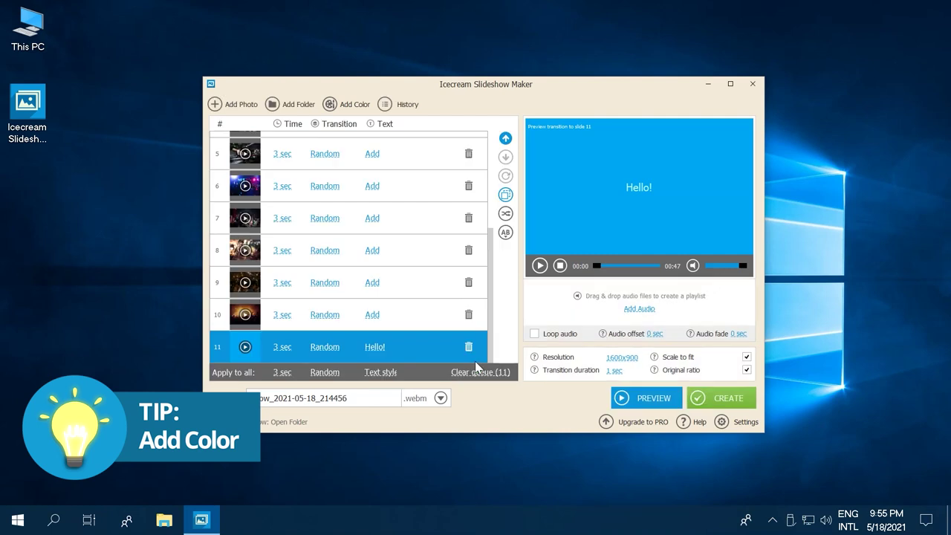
{"action": "left_click_drag", "start_coordinate": [428, 358], "coordinate": [382, 236]}
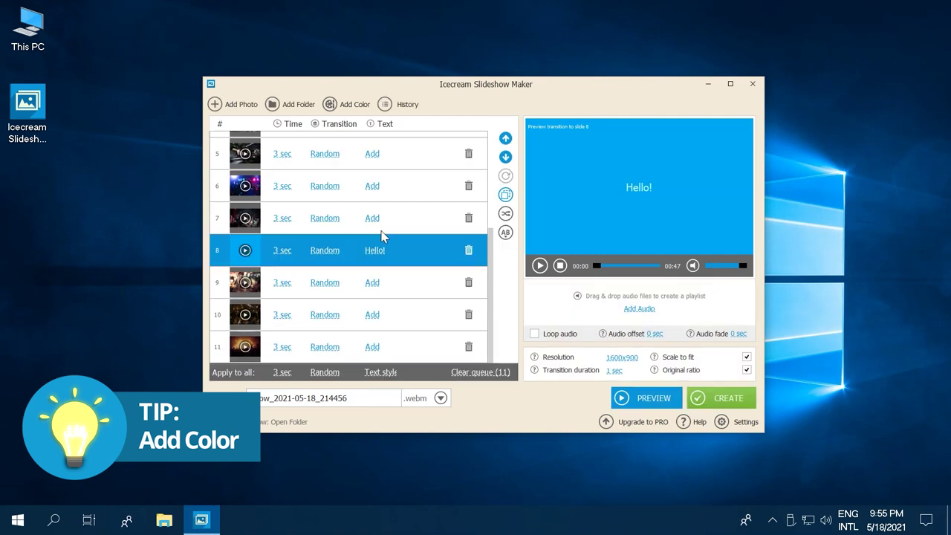
Step: Append a purple colour slide to the end of the queue
{"action": "left_click", "coordinate": [346, 107]}
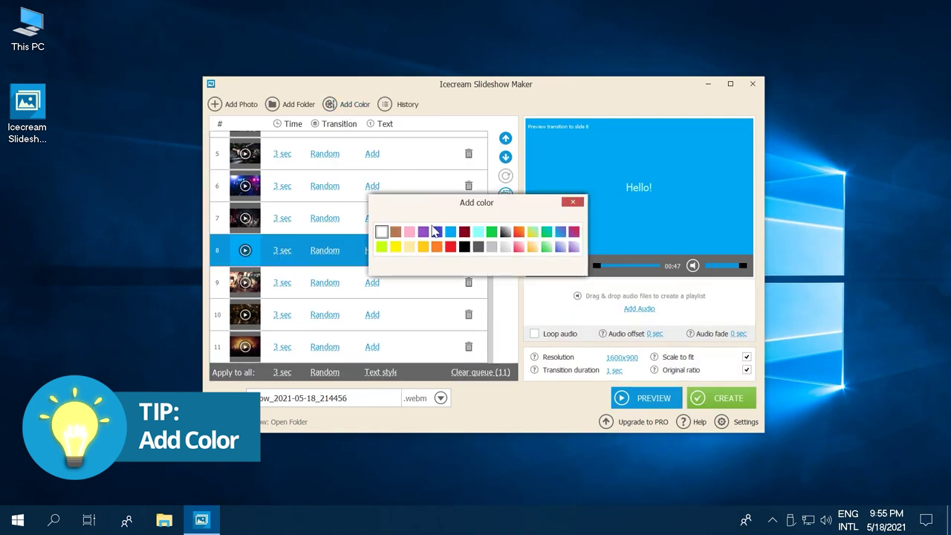
{"action": "left_click", "coordinate": [434, 231]}
{"action": "left_click", "coordinate": [414, 352]}
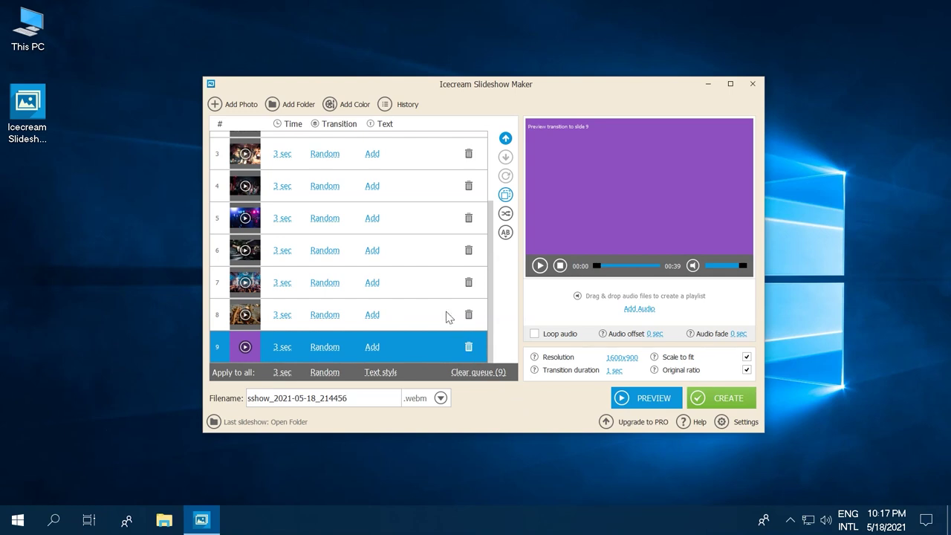
Step: Reorder slides by dragging and Move Up so the purple slide follows the title slide
{"action": "left_click", "coordinate": [412, 277]}
{"action": "left_click_drag", "start_coordinate": [392, 184], "coordinate": [414, 272]}
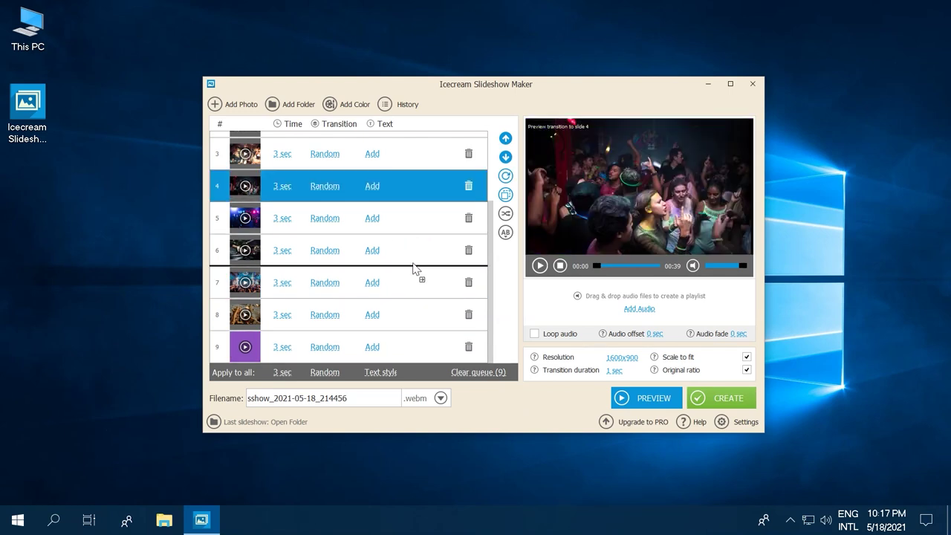
{"action": "left_click", "coordinate": [401, 316]}
{"action": "left_click_drag", "start_coordinate": [401, 319], "coordinate": [394, 179]}
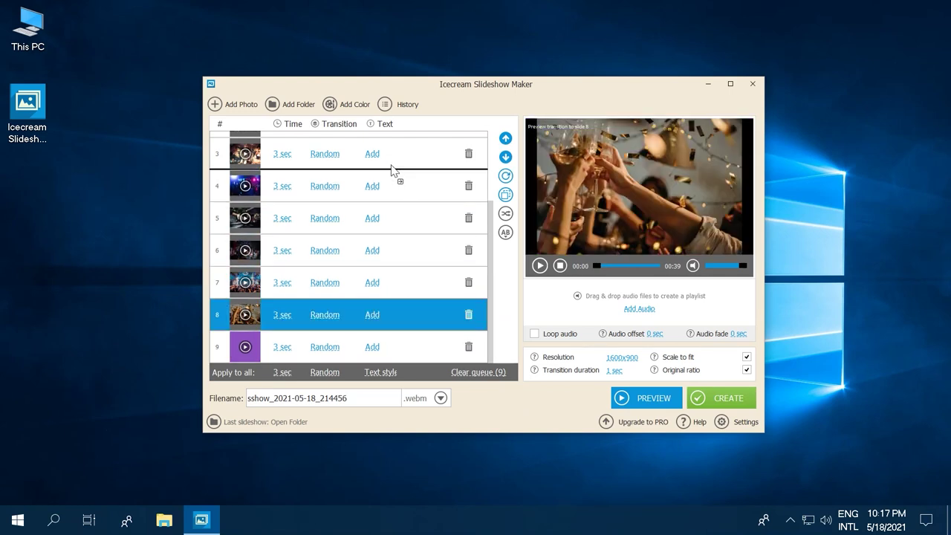
{"action": "left_click", "coordinate": [415, 220]}
{"action": "left_click", "coordinate": [505, 141]}
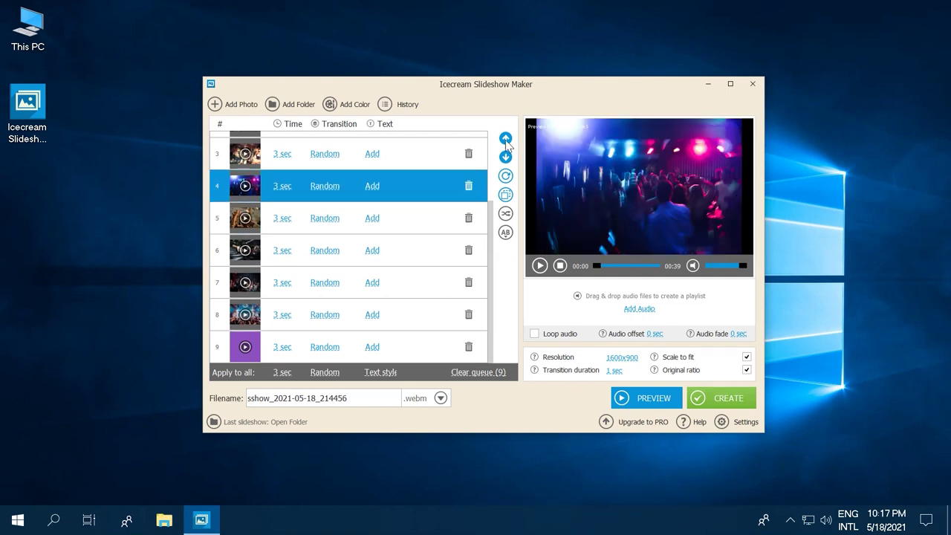
{"action": "left_click", "coordinate": [505, 142]}
{"action": "left_click", "coordinate": [429, 258]}
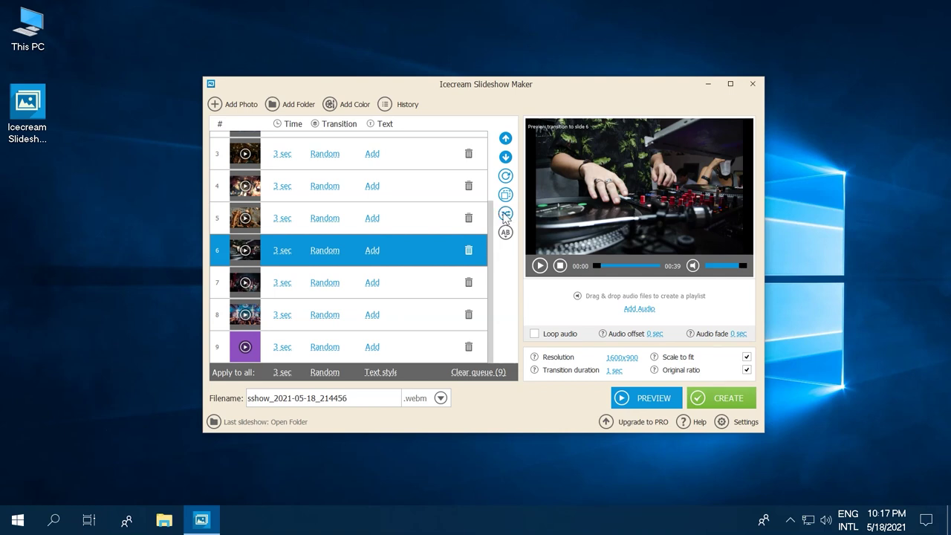
Step: Shuffle the queue and apply the A/B automatic sort
{"action": "left_click", "coordinate": [506, 214]}
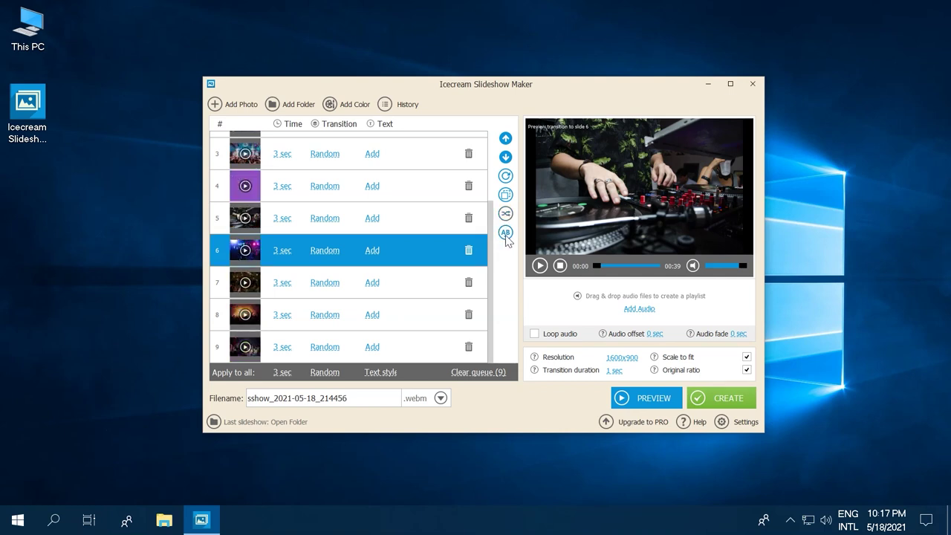
{"action": "left_click", "coordinate": [505, 233]}
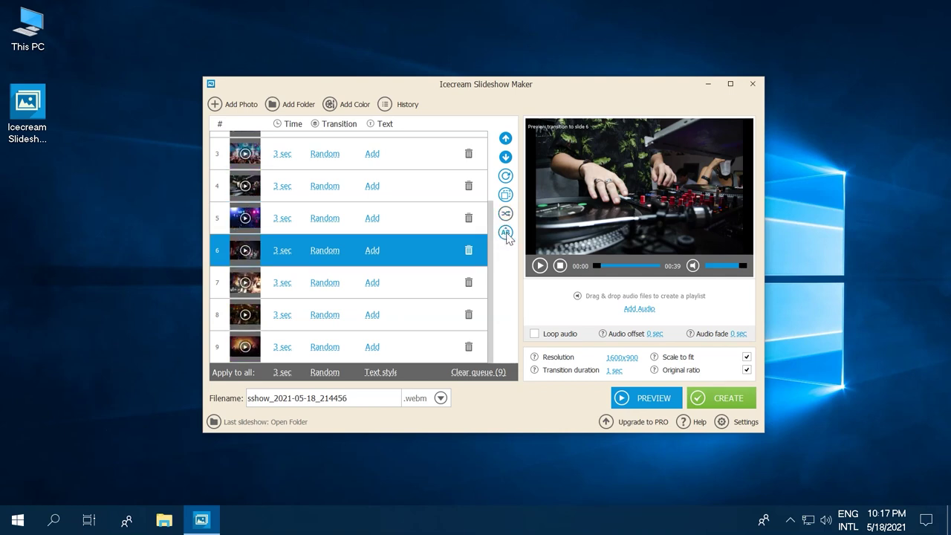
{"action": "left_click_drag", "start_coordinate": [495, 235], "coordinate": [496, 166]}
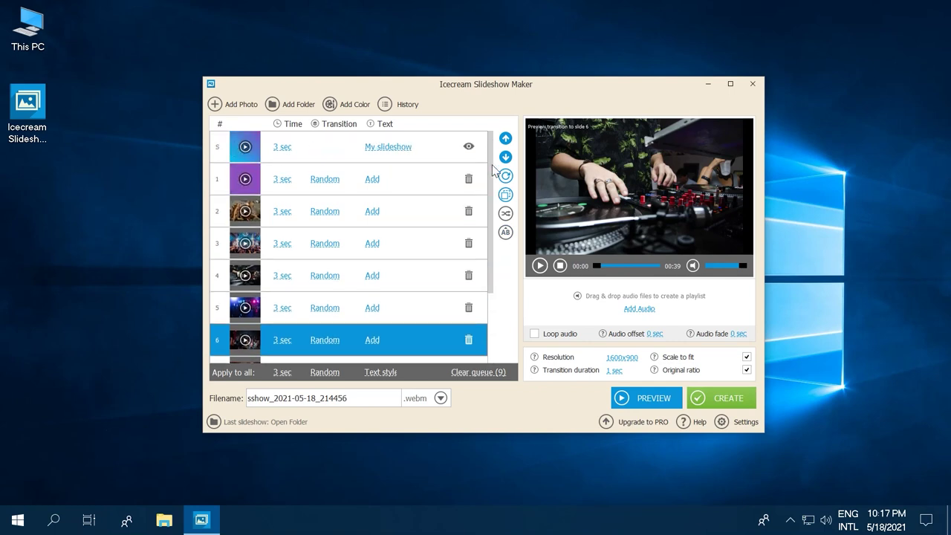
Step: Duplicate the concert-crowd photo in slide 3, adding its copy as slide 10
{"action": "left_click", "coordinate": [423, 212]}
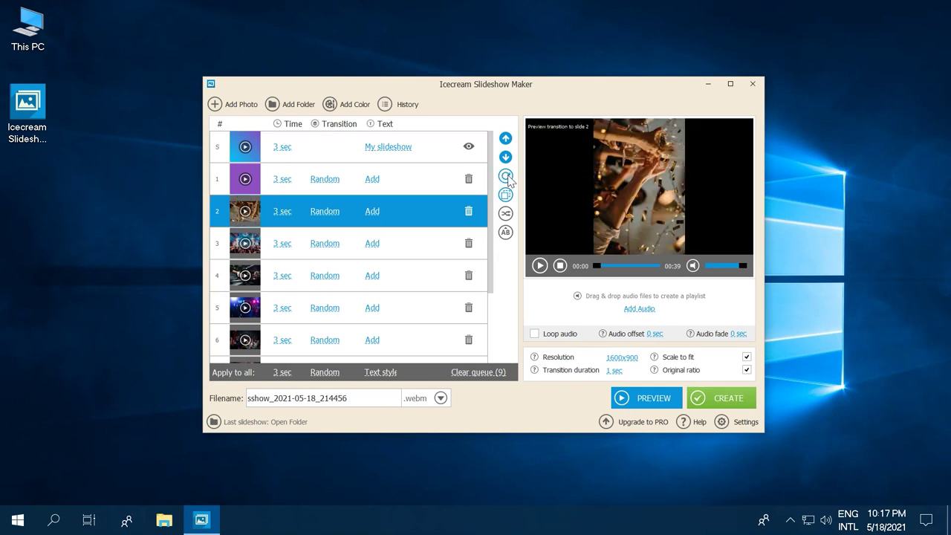
{"action": "left_click", "coordinate": [423, 245]}
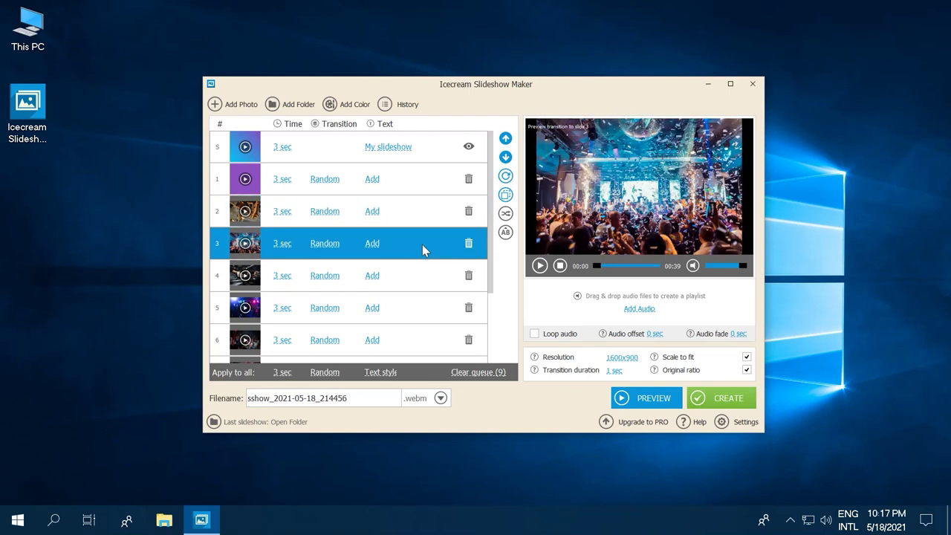
{"action": "left_click", "coordinate": [505, 195]}
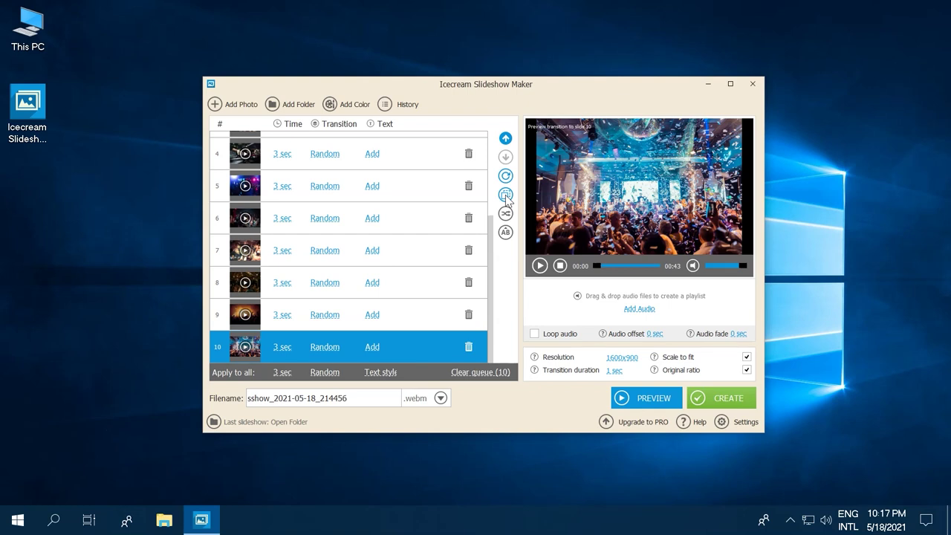
Step: Set slide 6's duration to 9 sec, raising the total to 49 seconds
{"action": "left_click", "coordinate": [415, 223]}
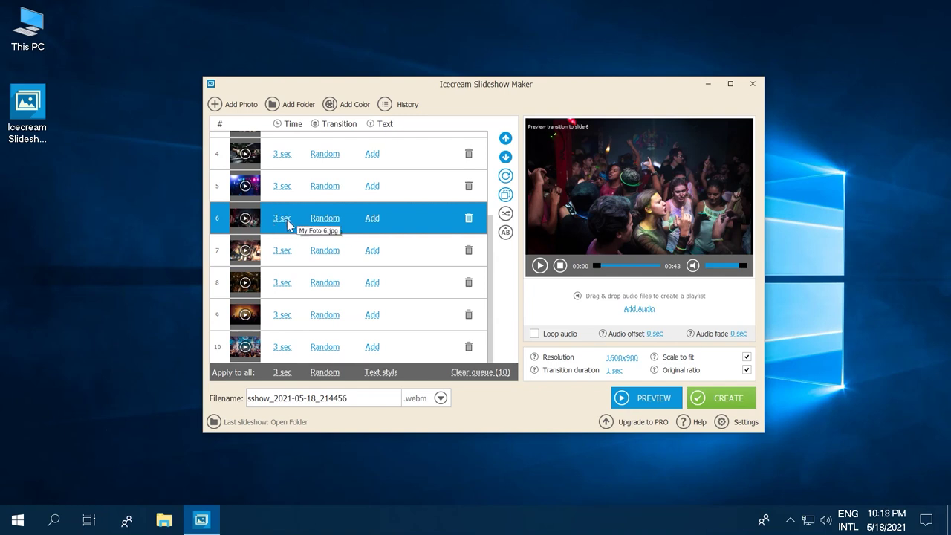
{"action": "left_click", "coordinate": [286, 220]}
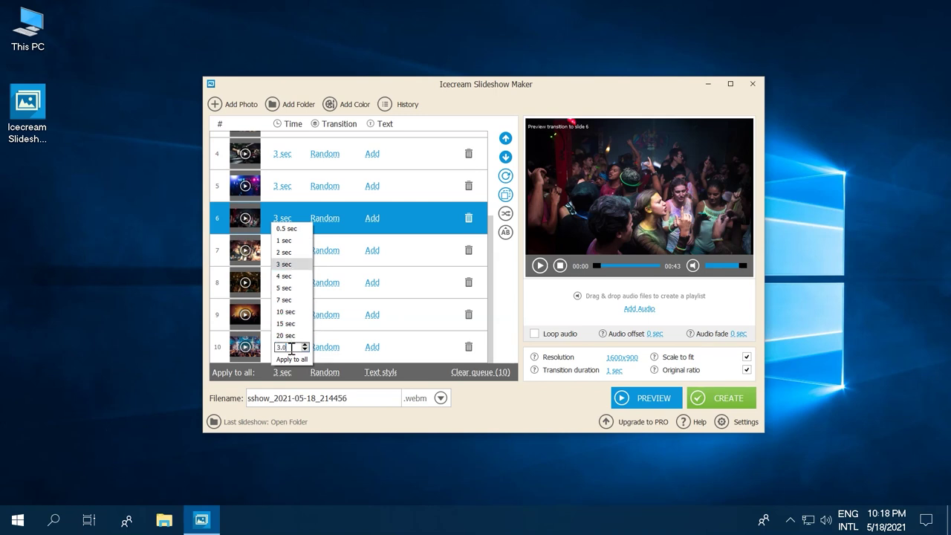
{"action": "type", "text": "9"}
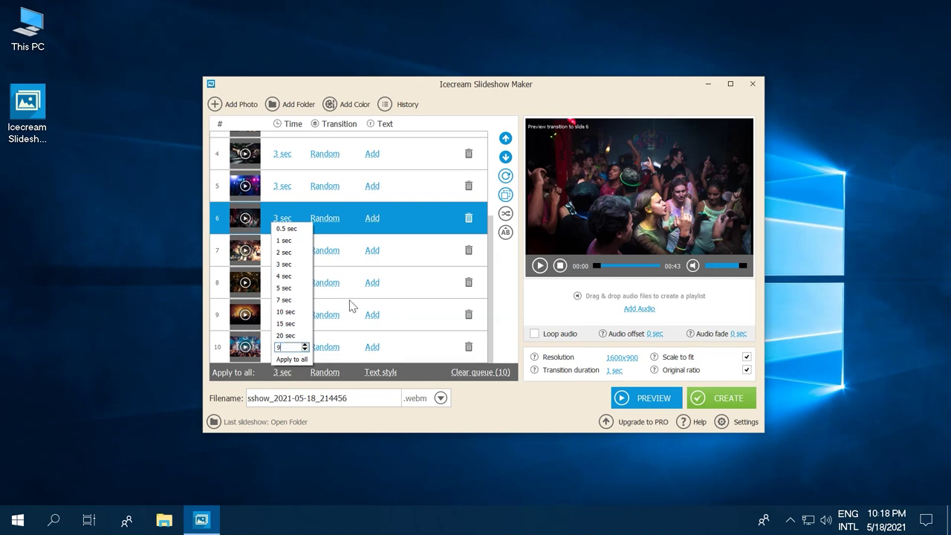
{"action": "key", "text": "Return"}
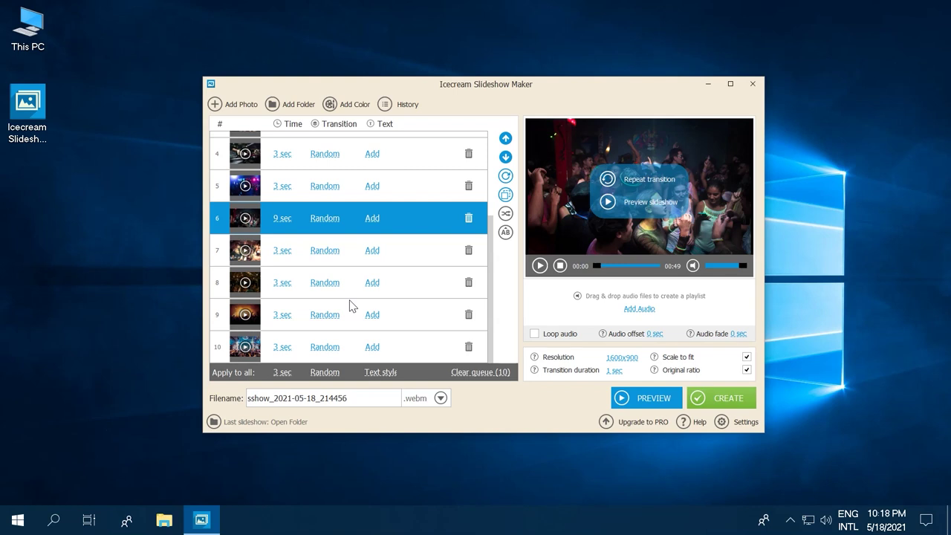
Step: Try Flip Over, random and Stretch Horizontal transitions on slide 6
{"action": "left_click", "coordinate": [332, 223]}
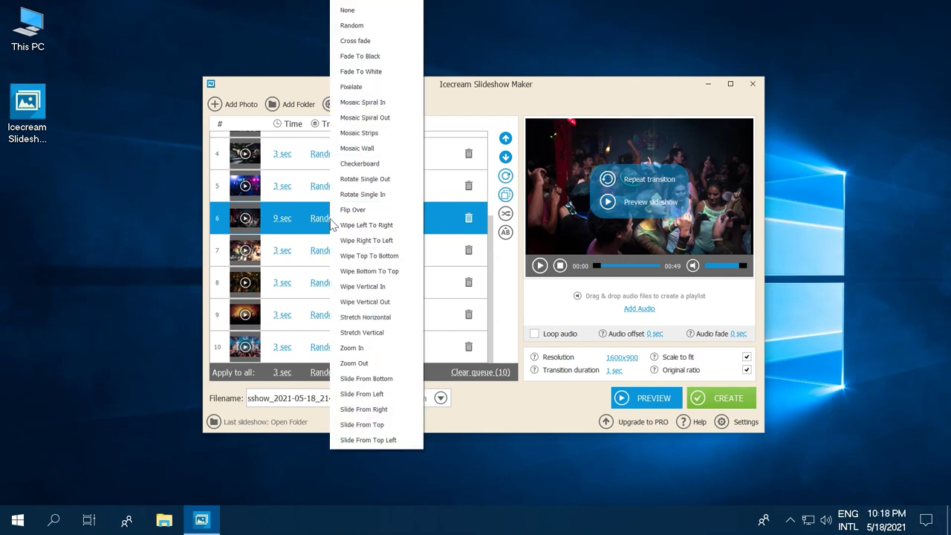
{"action": "left_click", "coordinate": [376, 211]}
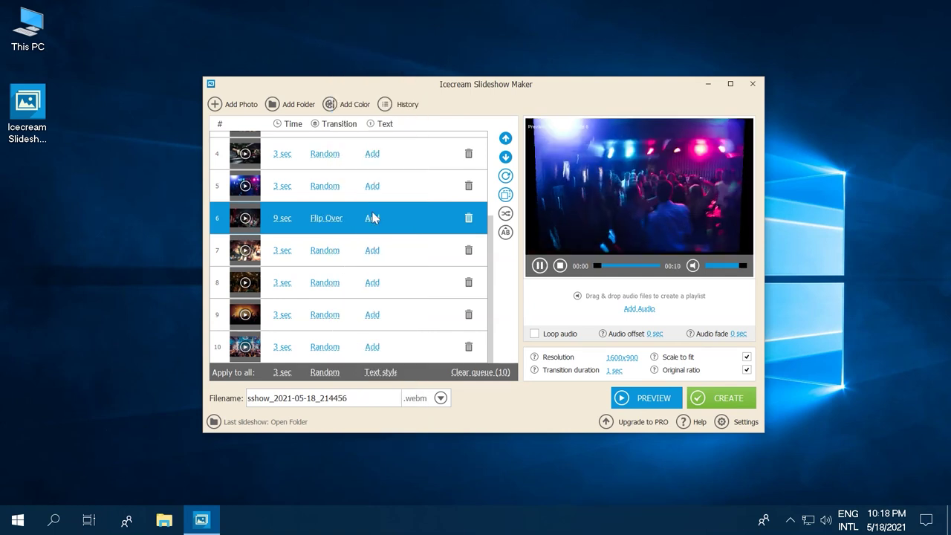
{"action": "left_click", "coordinate": [328, 223]}
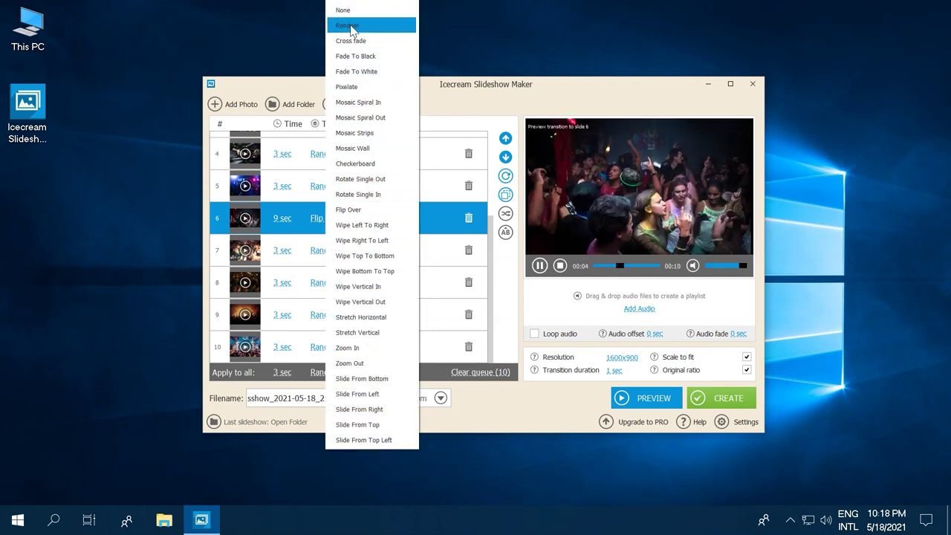
{"action": "left_click", "coordinate": [351, 27]}
{"action": "left_click", "coordinate": [336, 225]}
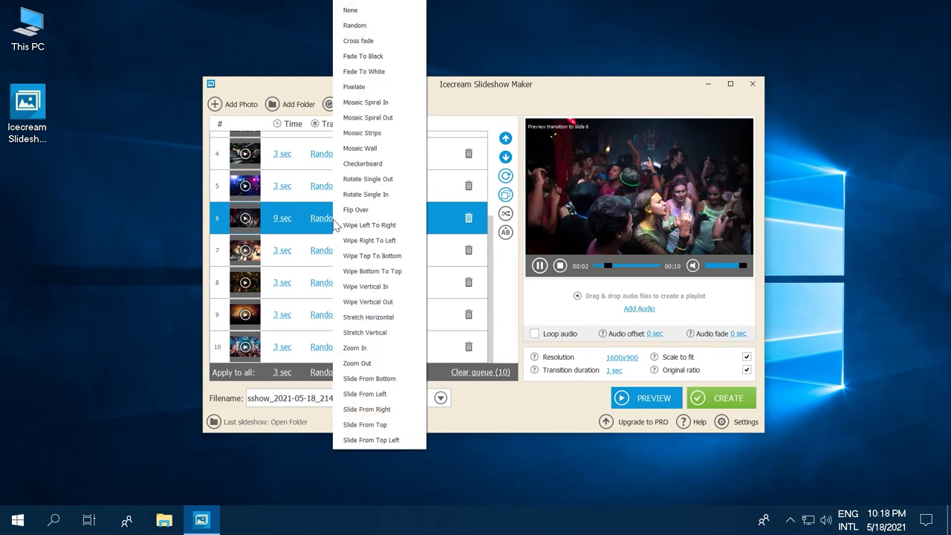
{"action": "left_click", "coordinate": [351, 317]}
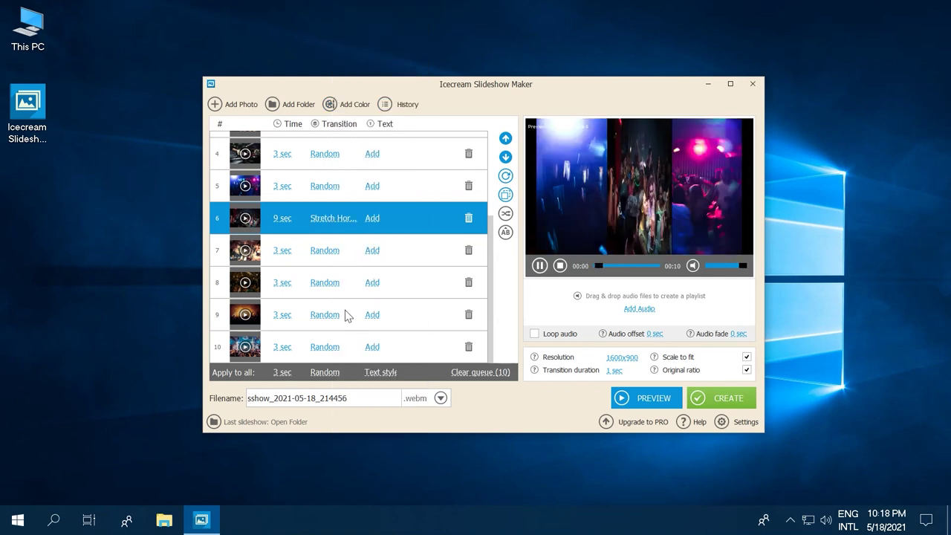
Step: Apply the Wipe Vertical transition to all slides
{"action": "left_click", "coordinate": [329, 377]}
{"action": "left_click", "coordinate": [348, 301]}
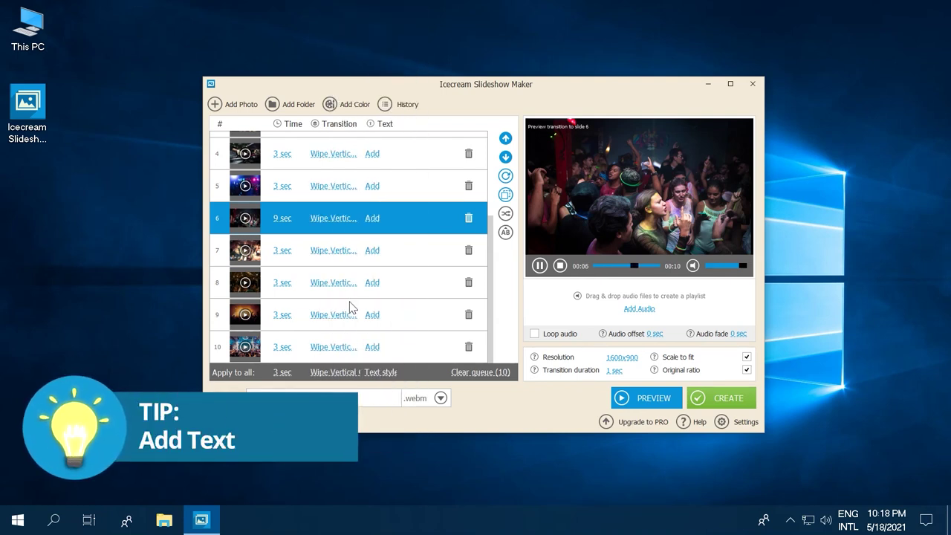
{"action": "scroll", "coordinate": [364, 282], "scroll_direction": "up", "scroll_amount": 5}
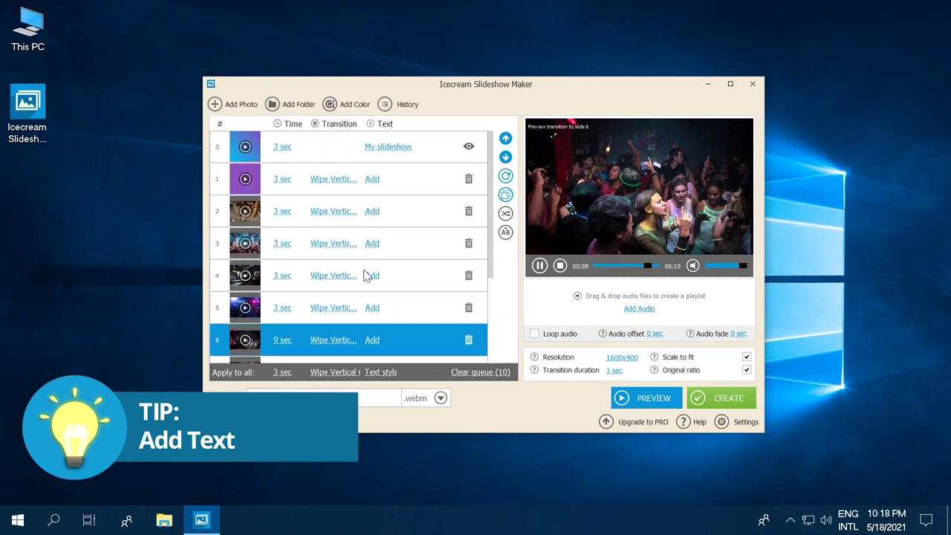
Step: Give slide 1, the purple colour slide, an orange 'My new slide' caption, adjusting its position
{"action": "left_click", "coordinate": [382, 178]}
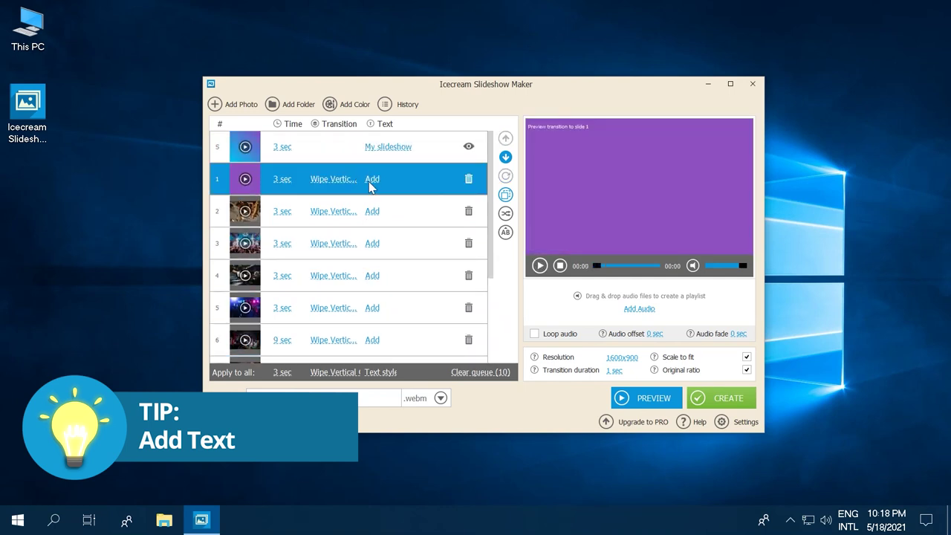
{"action": "left_click", "coordinate": [373, 180]}
{"action": "type", "text": "My"}
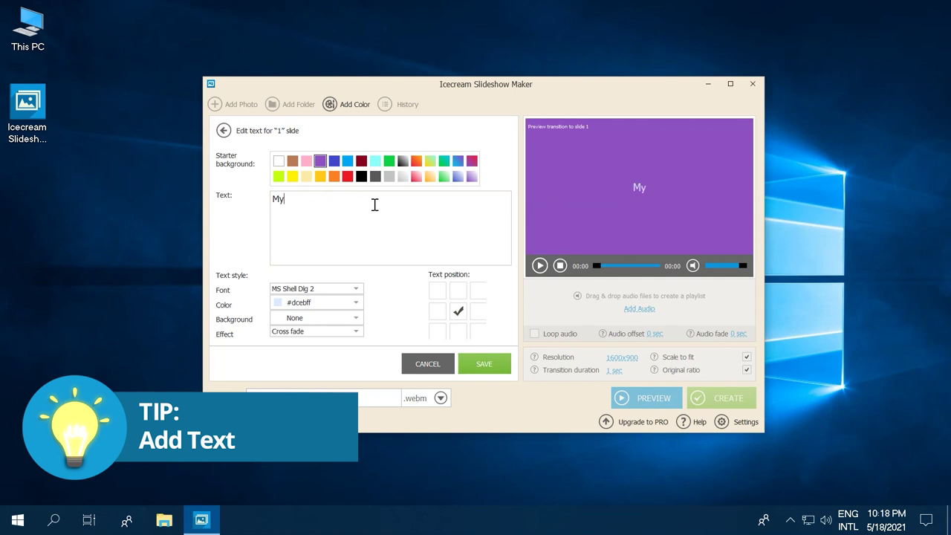
{"action": "type", "text": " new slide"}
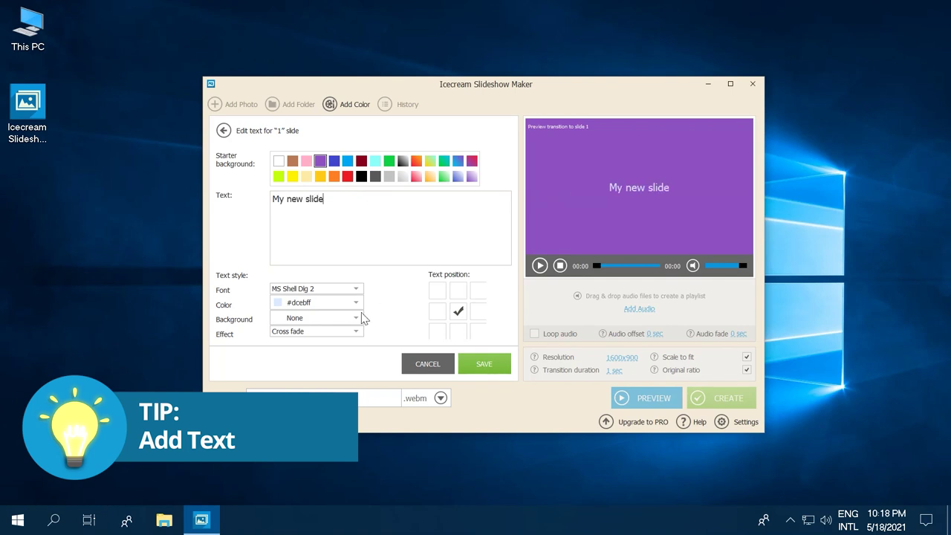
{"action": "left_click", "coordinate": [356, 303]}
{"action": "left_click", "coordinate": [308, 335]}
{"action": "left_click", "coordinate": [458, 290]}
{"action": "left_click", "coordinate": [459, 333]}
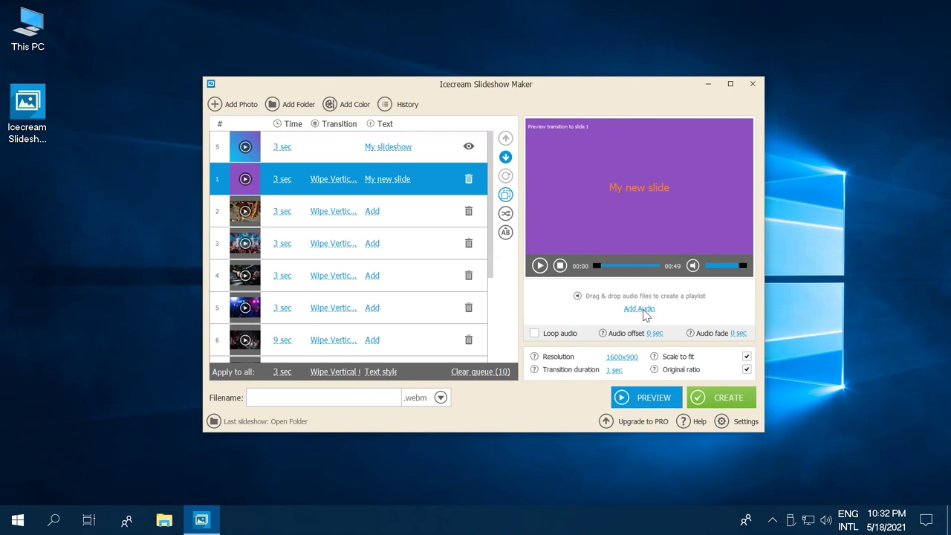
Step: Add the three My music files to the slideshow's audio playlist
{"action": "left_click", "coordinate": [641, 309]}
{"action": "left_click", "coordinate": [405, 182]}
{"action": "left_click", "coordinate": [388, 214], "text": "shift"}
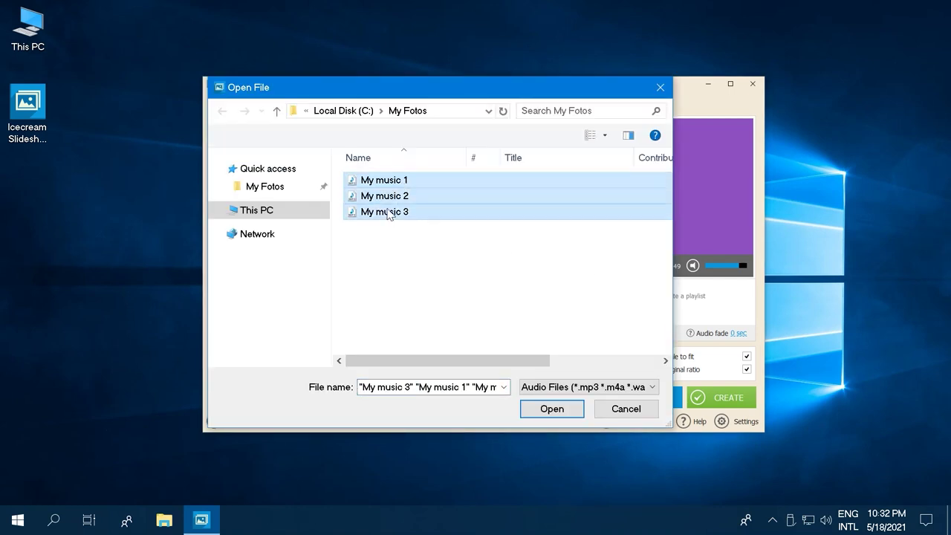
{"action": "left_click", "coordinate": [548, 410]}
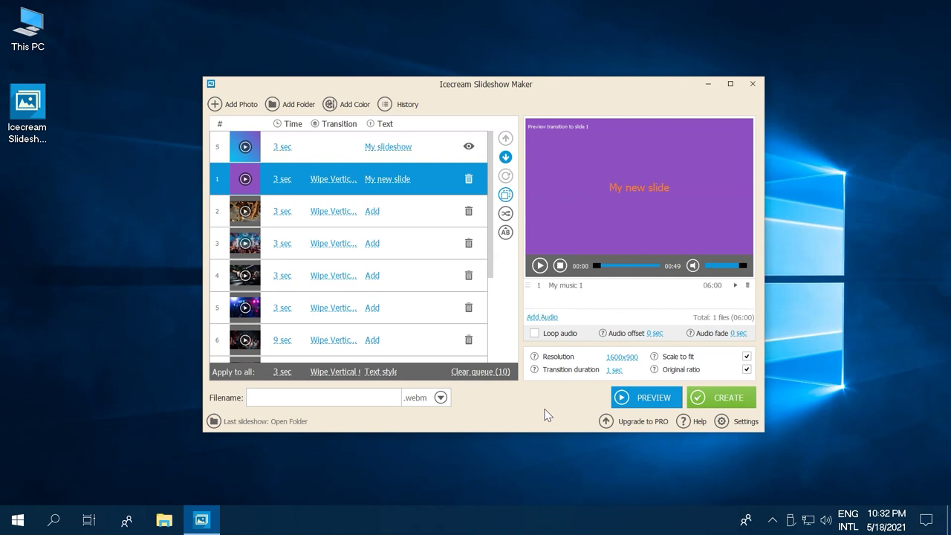
Step: Make the playlist loop with a 3-second audio offset and a 2-second fade
{"action": "left_click", "coordinate": [534, 333]}
{"action": "left_click", "coordinate": [657, 334]}
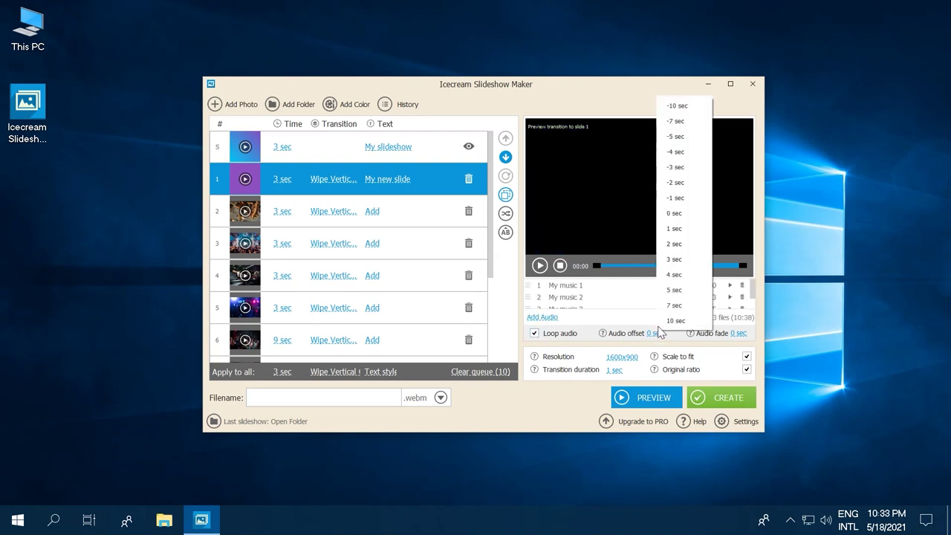
{"action": "left_click", "coordinate": [684, 263]}
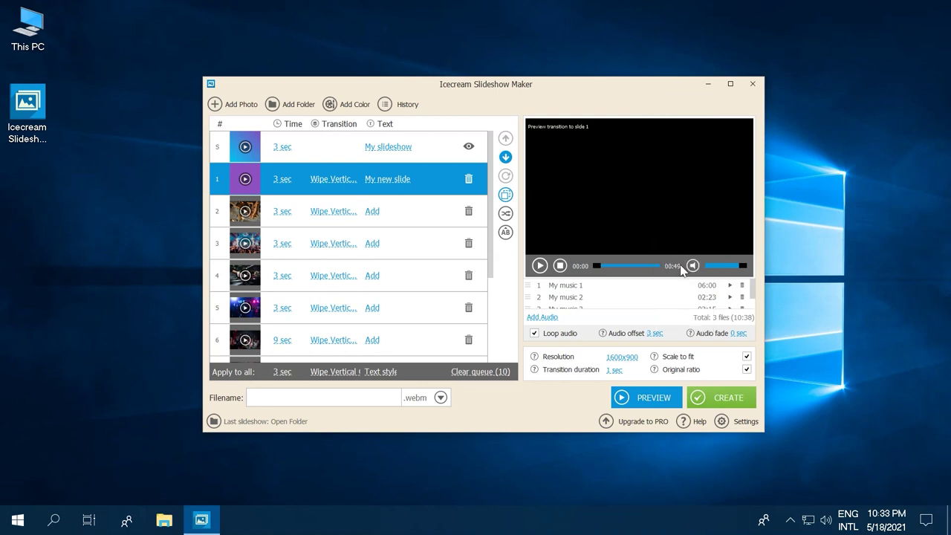
{"action": "left_click", "coordinate": [740, 335]}
{"action": "left_click", "coordinate": [769, 375]}
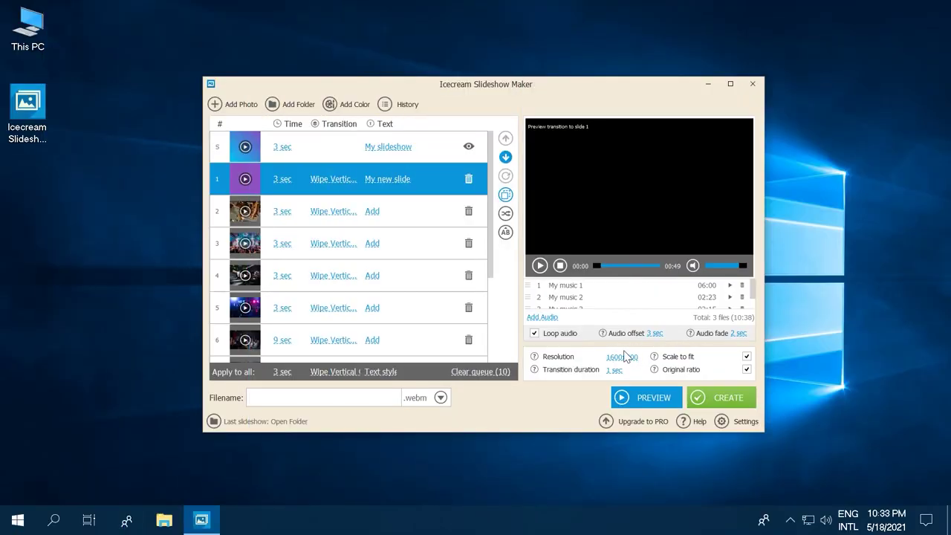
Step: Choose 1080x1080 (Instagram) output resolution and keep .webm as the video format
{"action": "left_click", "coordinate": [627, 357]}
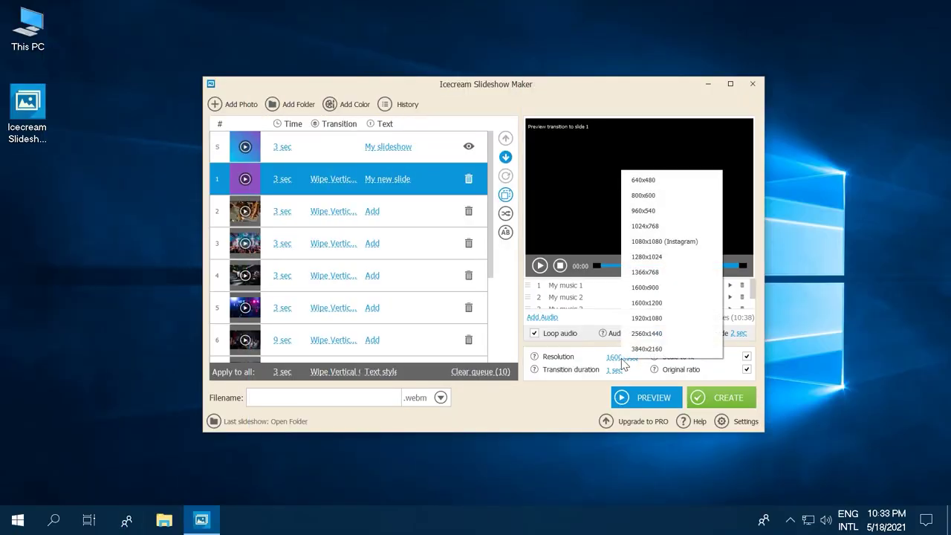
{"action": "left_click", "coordinate": [664, 241]}
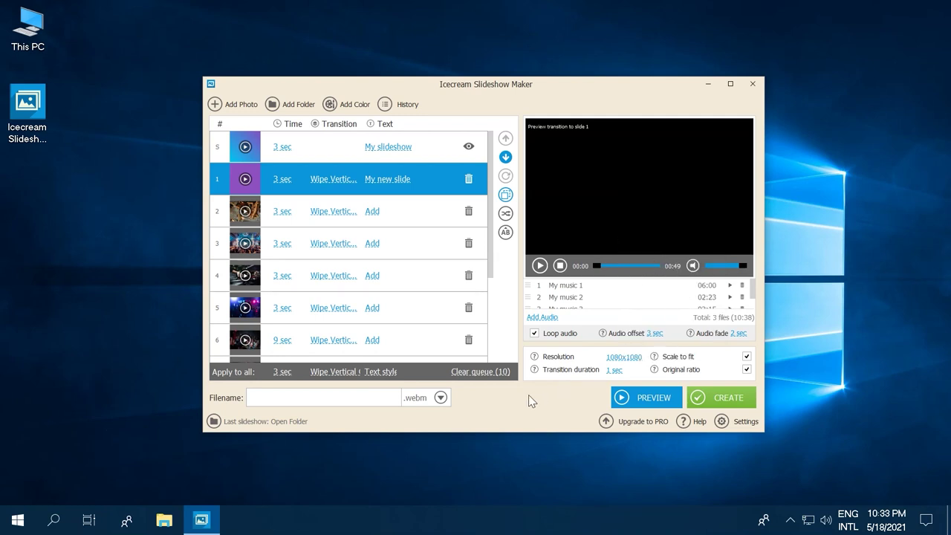
{"action": "left_click", "coordinate": [441, 397]}
{"action": "left_click", "coordinate": [435, 406]}
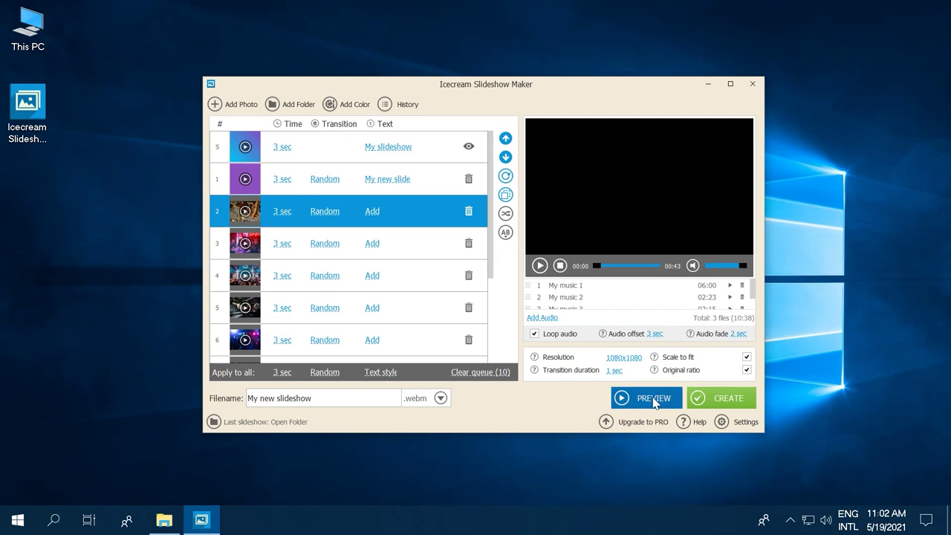
Step: Preview the full slideshow, then render 'My new slideshow' to a video file
{"action": "left_click", "coordinate": [654, 399]}
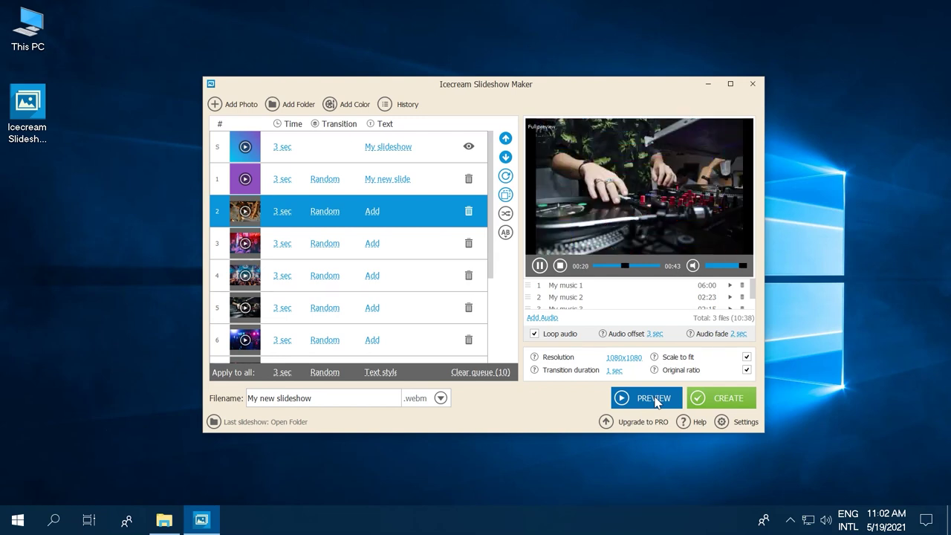
{"action": "left_click", "coordinate": [654, 400]}
{"action": "left_click", "coordinate": [727, 400]}
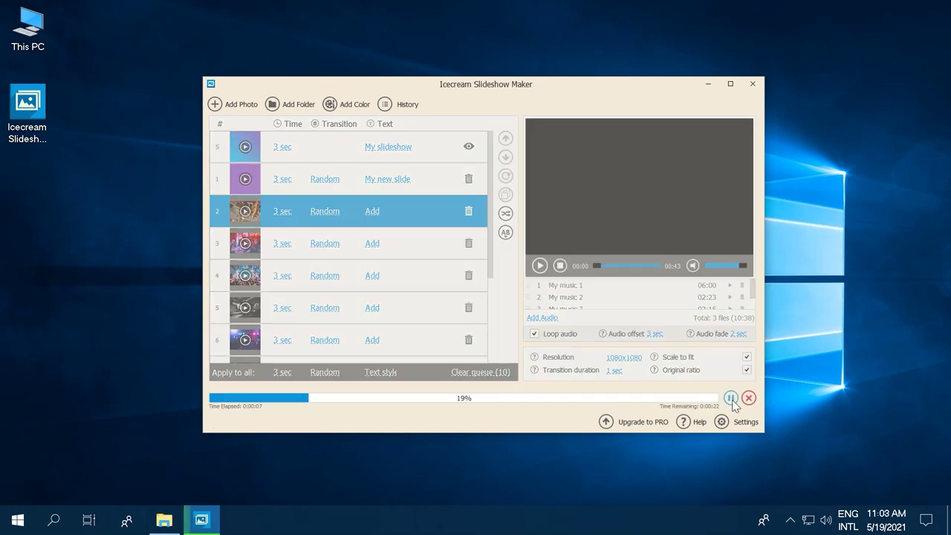